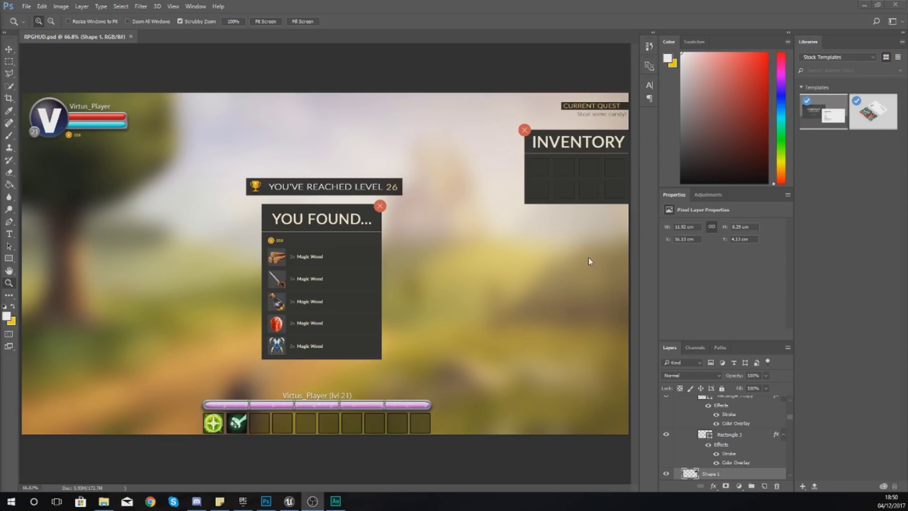
# Zoom in on the inventory panel, then fit the whole HUD back on screen
pyautogui.click(626, 154)
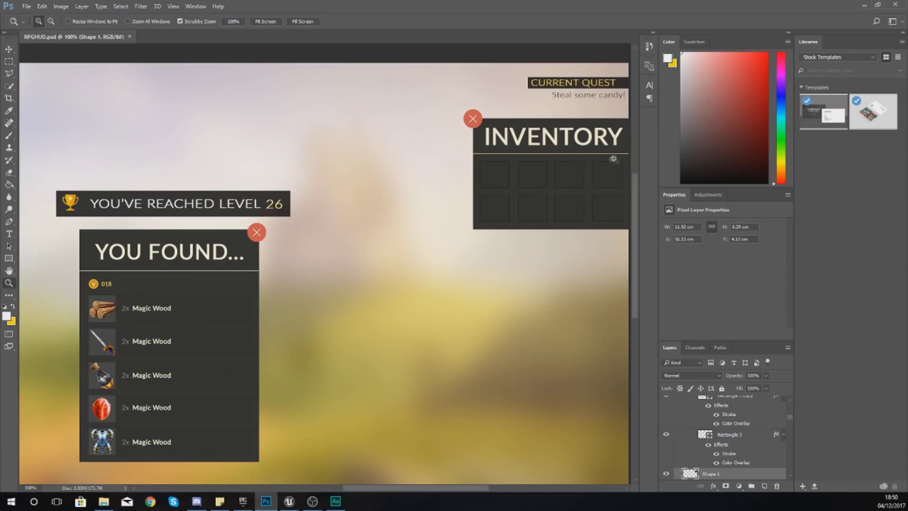
pyautogui.moveTo(385, 488); pyautogui.dragTo(421, 488)
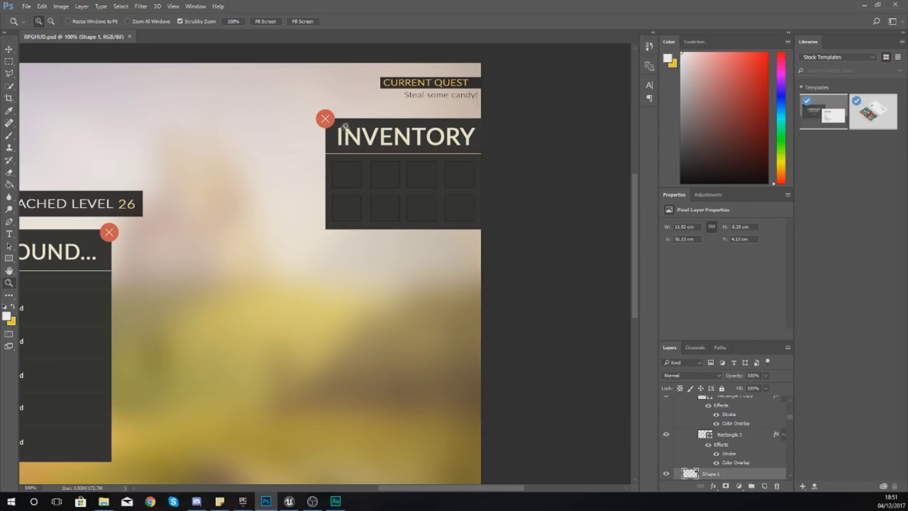
pyautogui.rightClick(345, 135)
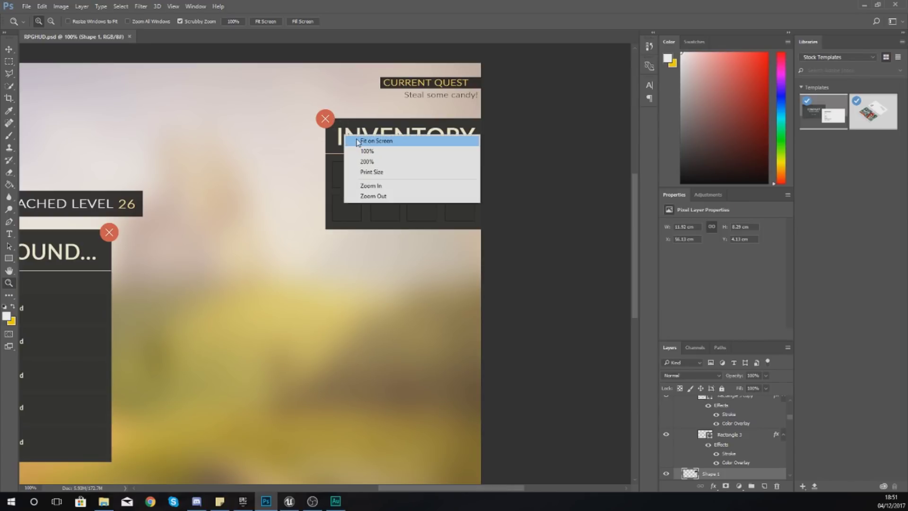
pyautogui.click(361, 141)
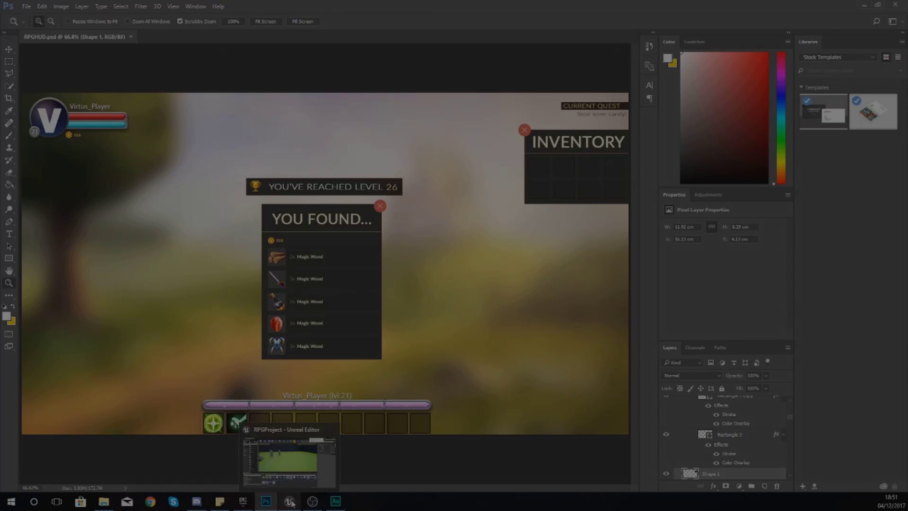
# Pull the Unreal viewport back over the arena, then bring up the HUDAssets folder window
pyautogui.click(290, 502)
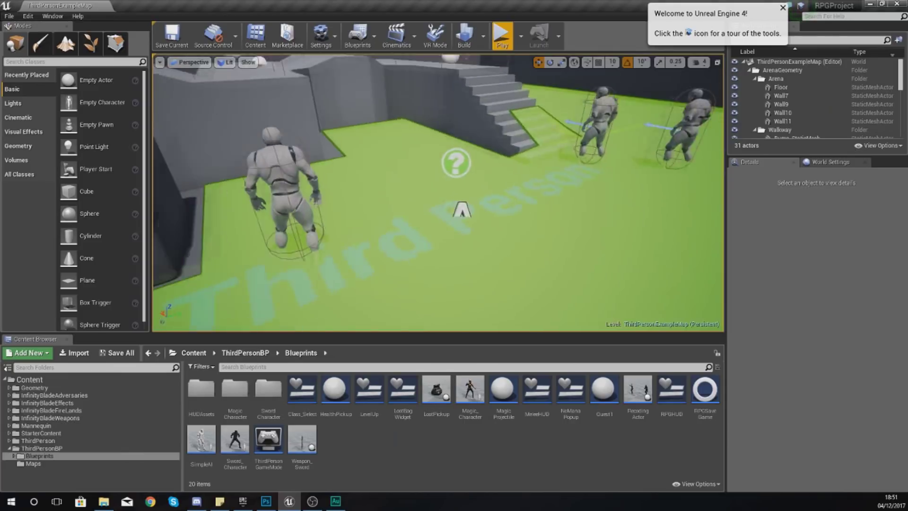
pyautogui.moveTo(454, 199); pyautogui.dragTo(423, 216, button='right')
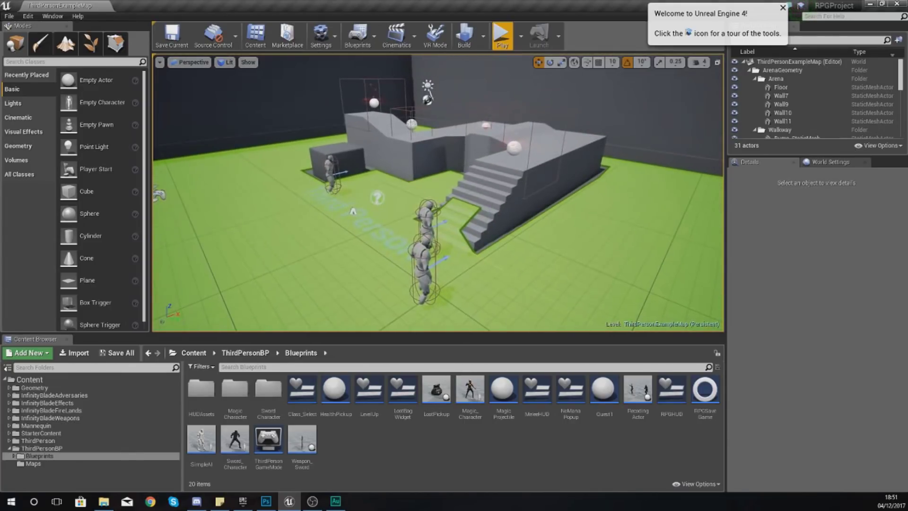
pyautogui.click(104, 502)
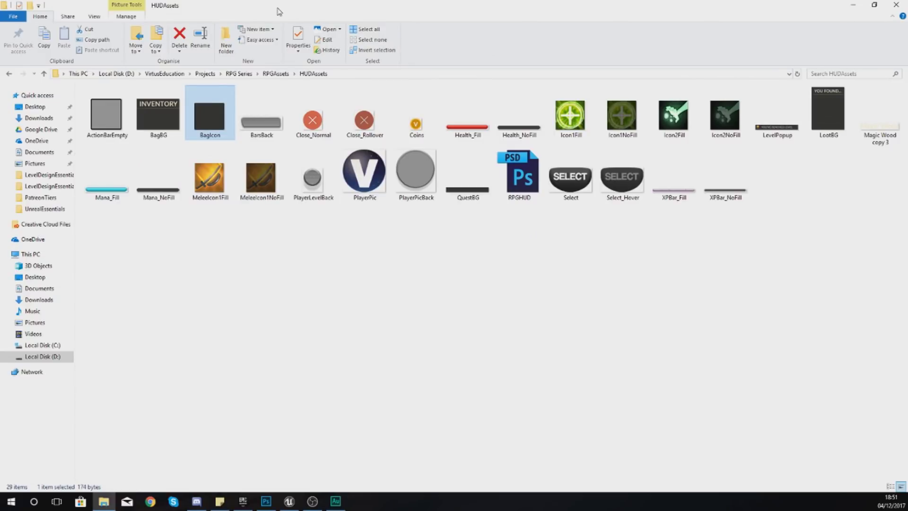
# Inspect the BagBG and BagIcon images in the HUDAssets folder
pyautogui.click(172, 112)
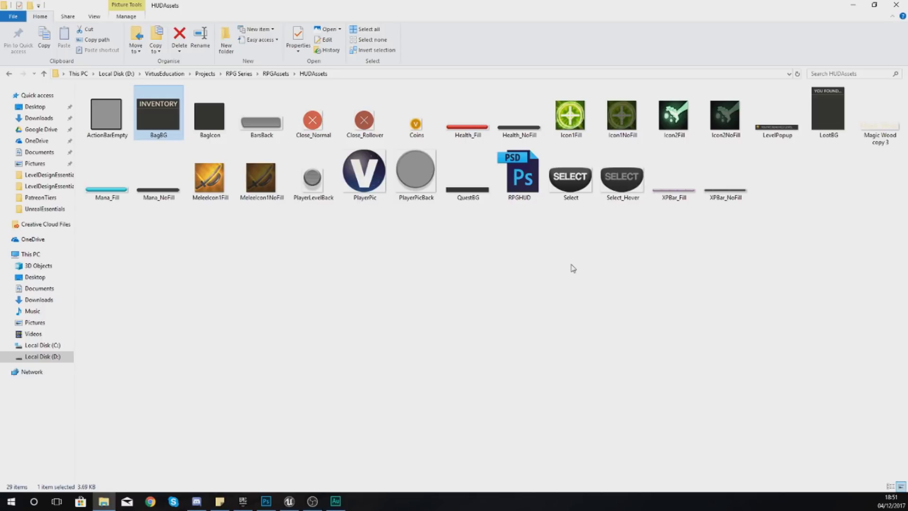
pyautogui.click(203, 128)
pyautogui.click(113, 124)
pyautogui.click(156, 124)
pyautogui.click(192, 127)
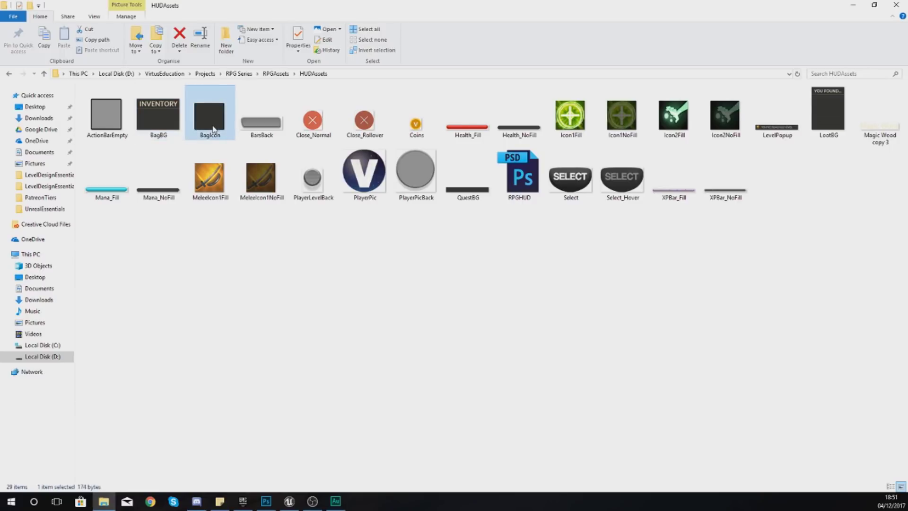
pyautogui.keyDown('ctrl'); pyautogui.click(179, 126); pyautogui.keyUp('ctrl')
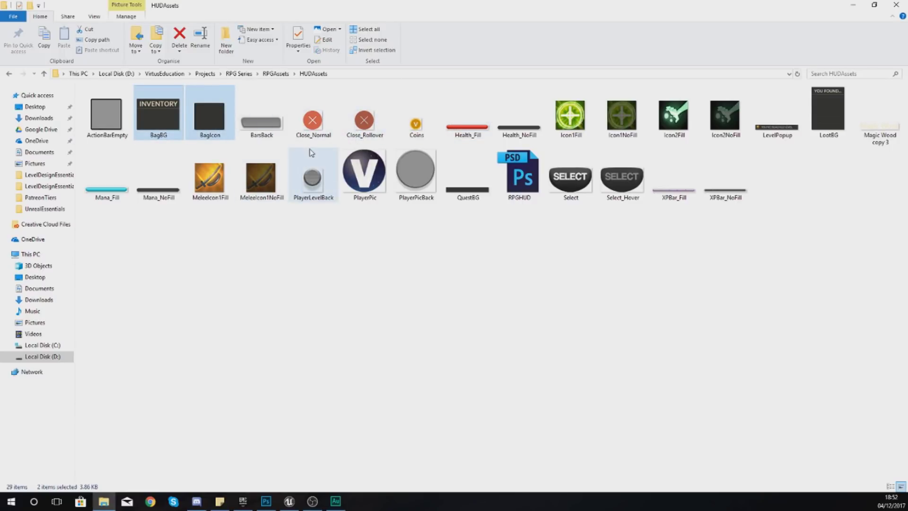
pyautogui.click(210, 122)
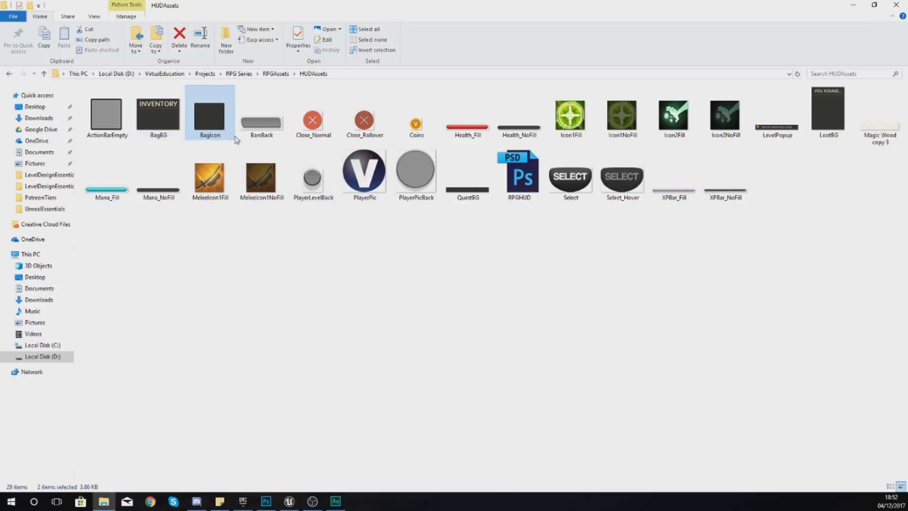
# Select BagIcon, restore the folder window to a smaller size, and return to Unreal
pyautogui.click(178, 144)
pyautogui.click(210, 124)
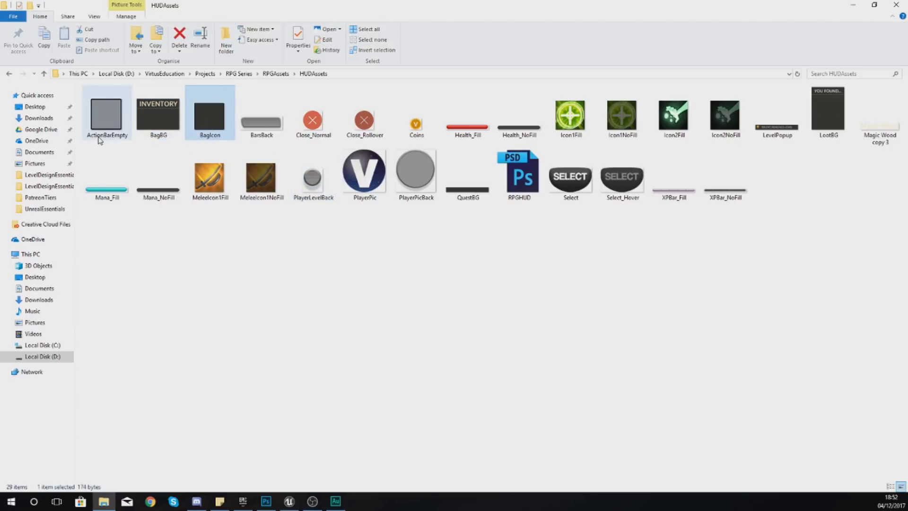
pyautogui.doubleClick(189, 5)
pyautogui.click(207, 408)
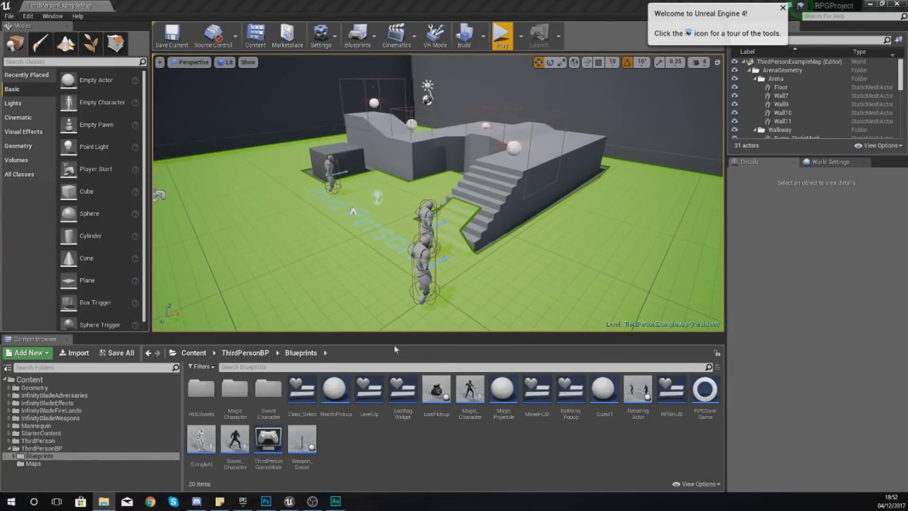
# Drag BagBG and BagIcon from Explorer into the Content Browser's HUDAssets folder, then return to Blueprints
pyautogui.doubleClick(201, 392)
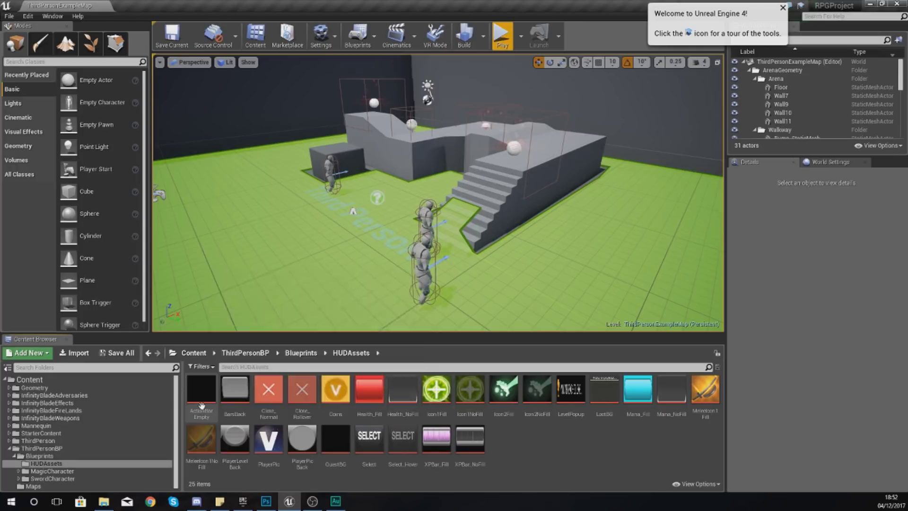
pyautogui.click(103, 501)
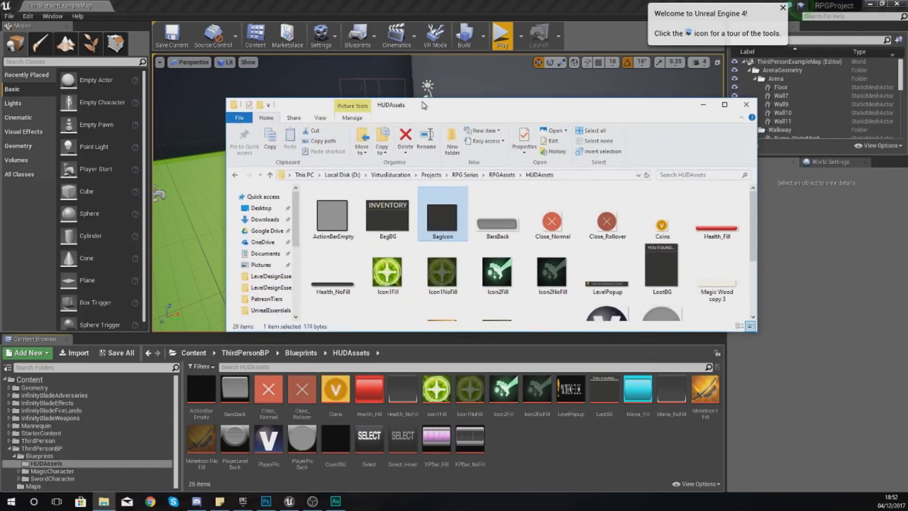
pyautogui.keyDown('ctrl'); pyautogui.click(400, 212); pyautogui.keyUp('ctrl')
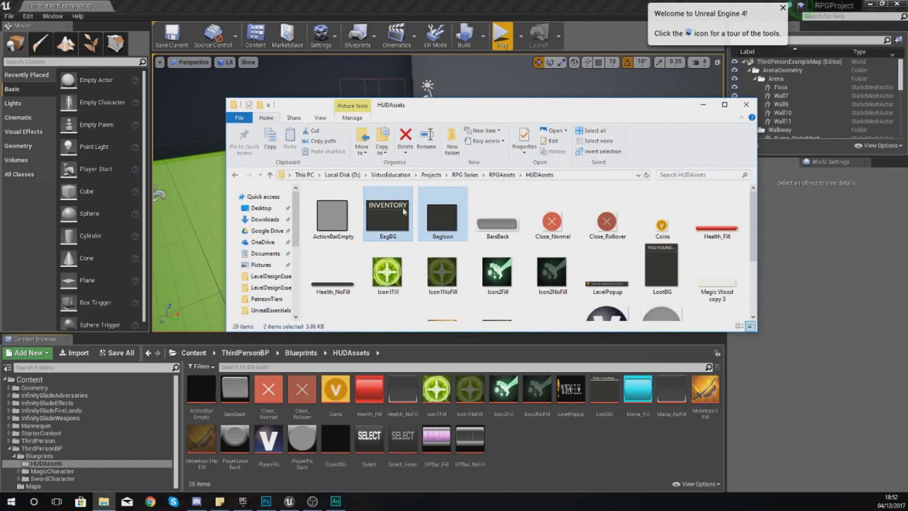
pyautogui.moveTo(403, 209); pyautogui.dragTo(511, 445)
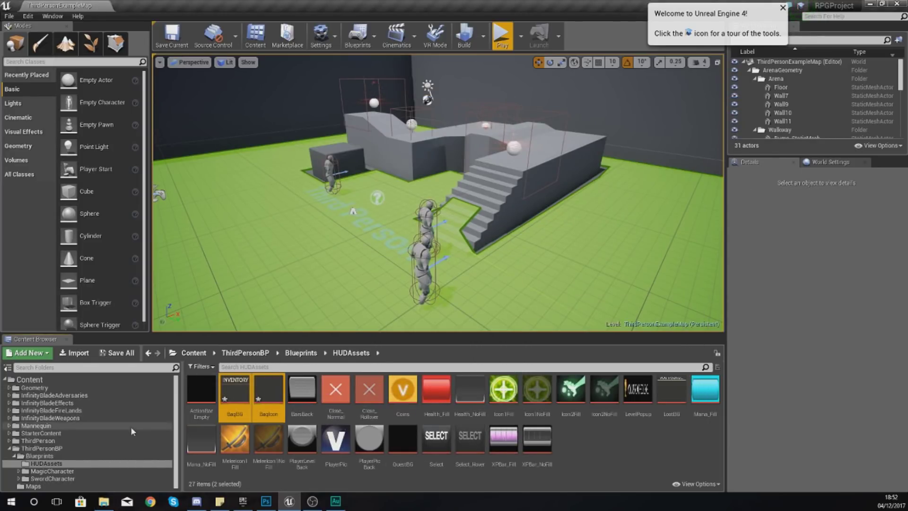
pyautogui.click(60, 456)
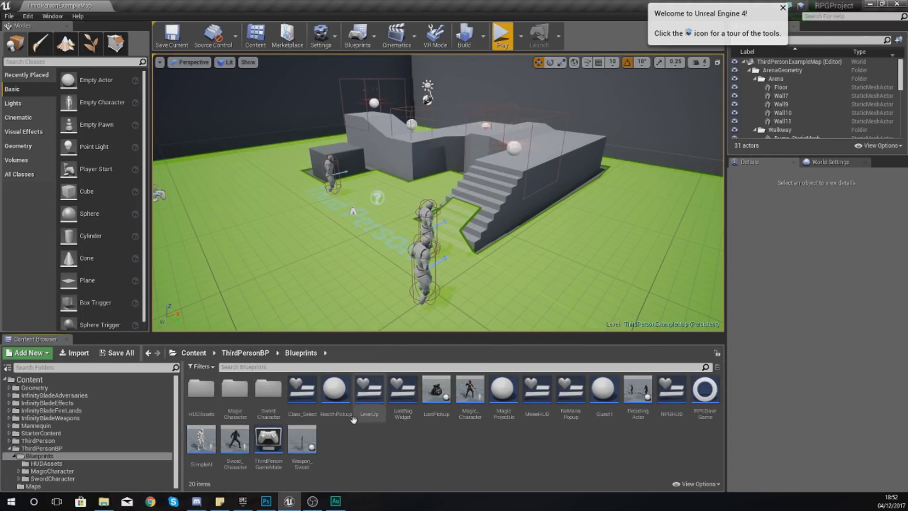
# Create a Widget Blueprint named 'Inventory' in Blueprints and open it in the designer
pyautogui.rightClick(341, 439)
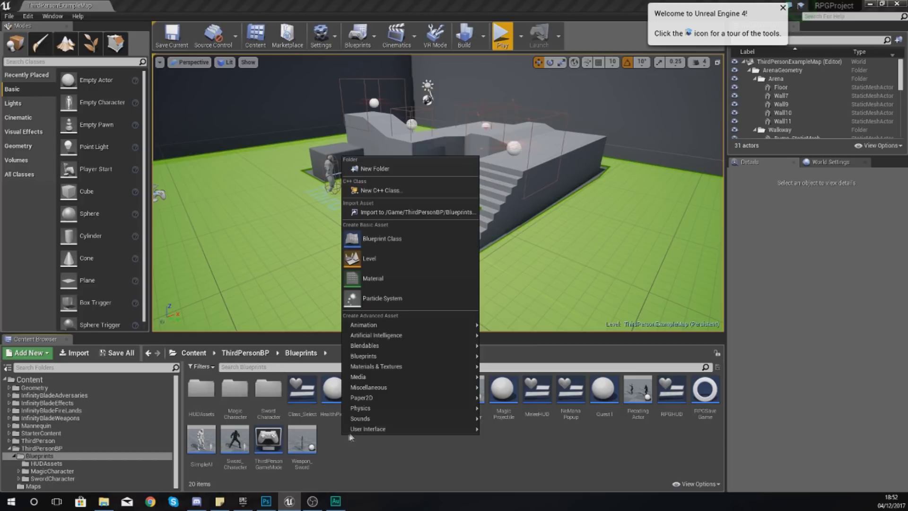
pyautogui.moveTo(369, 429)
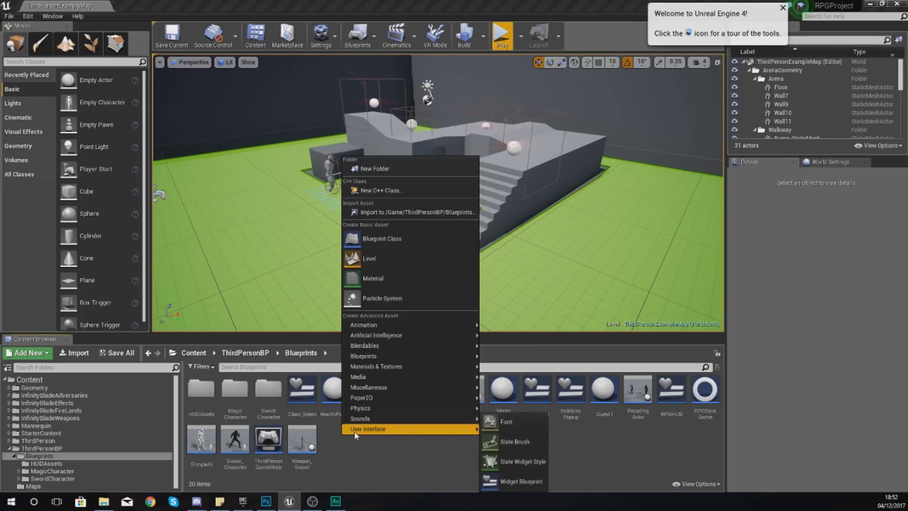
pyautogui.click(509, 481)
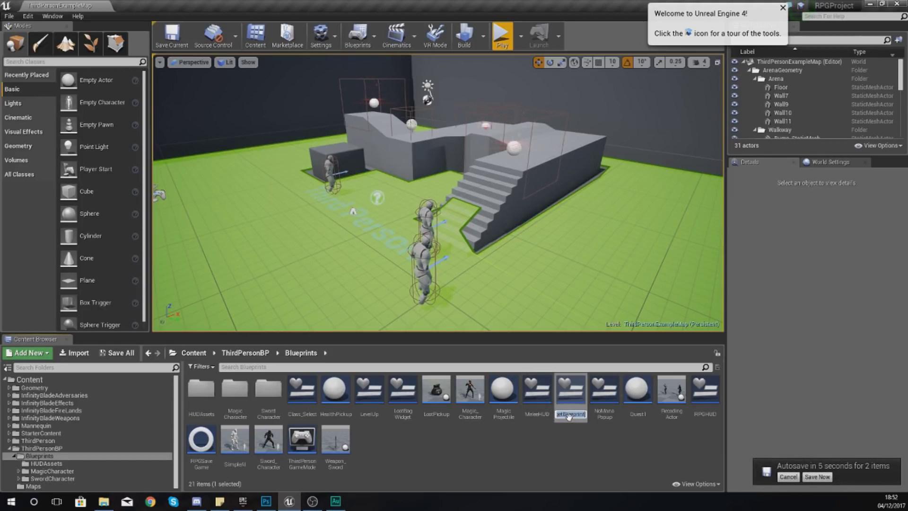
pyautogui.write('Inventory')
pyautogui.press('Return')
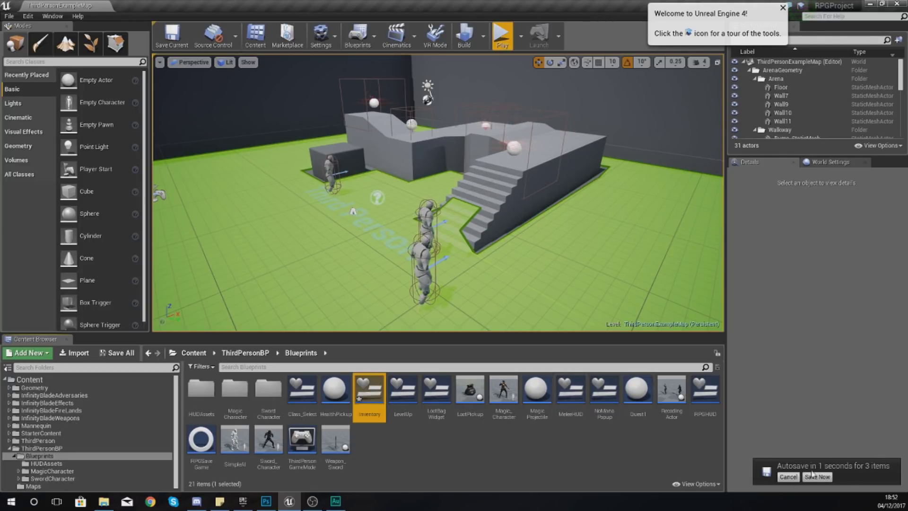
pyautogui.click(788, 476)
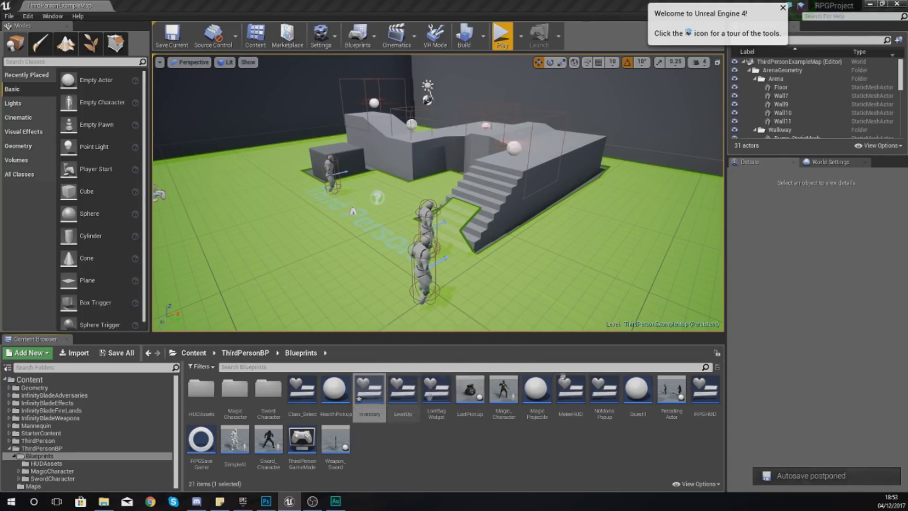
pyautogui.doubleClick(379, 402)
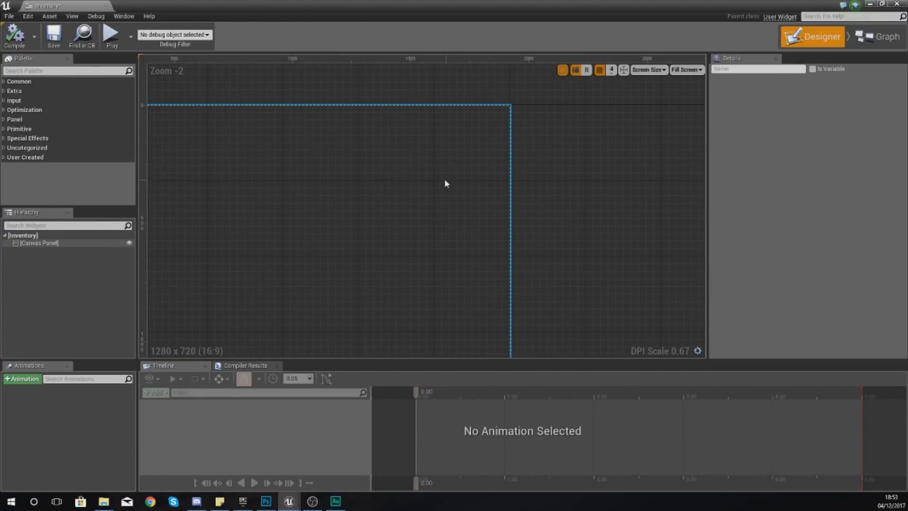
# Zoom into the Photoshop inventory mockup's red close button, then return to the widget designer
pyautogui.click(265, 501)
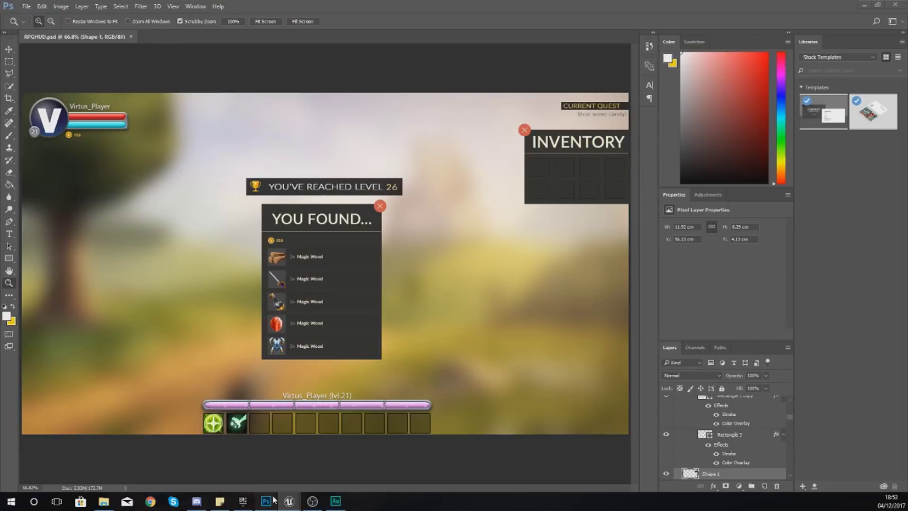
pyautogui.click(625, 166)
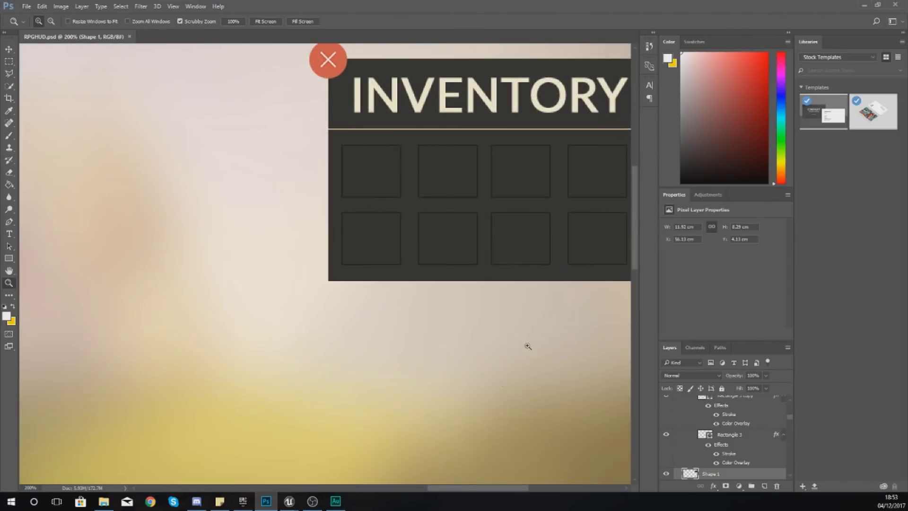
pyautogui.hscroll(3, 438, 490)
pyautogui.scroll(3, 416, 385)
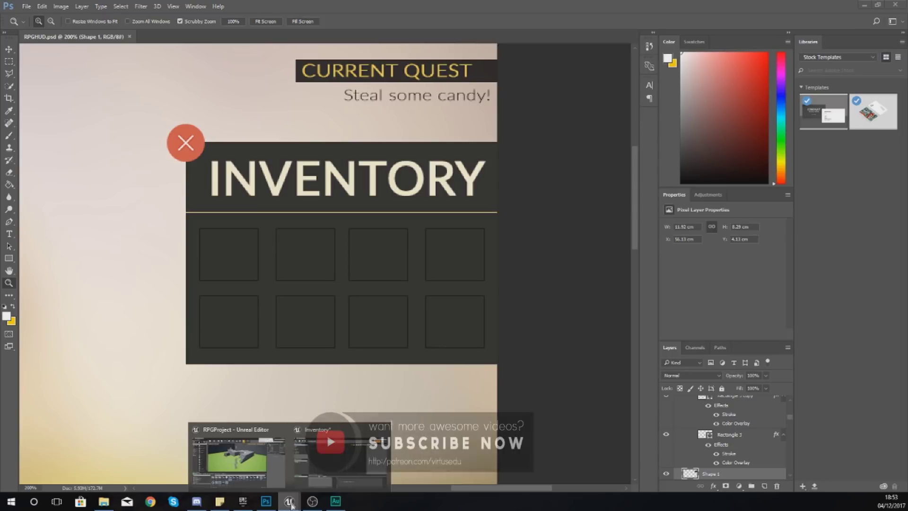
pyautogui.click(289, 501)
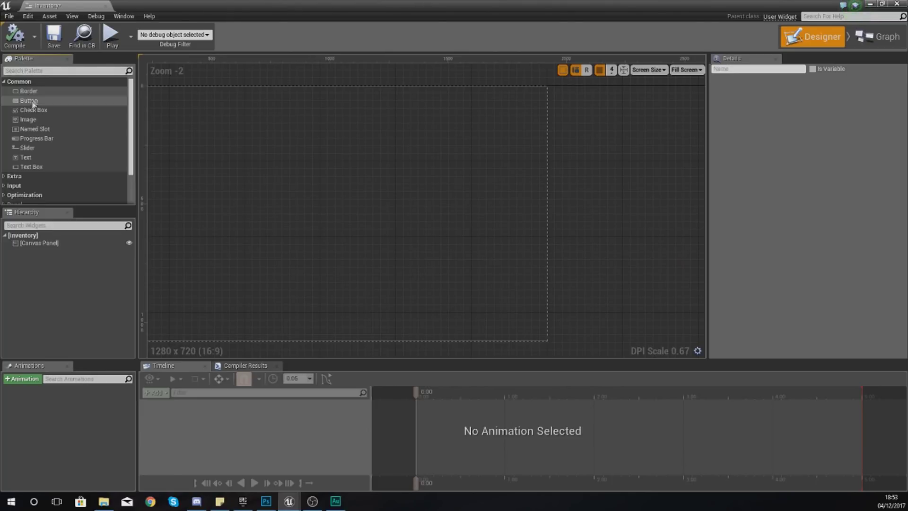
# Add an Image to the Inventory canvas and select the BagBG texture in HUDAssets
pyautogui.moveTo(26, 119); pyautogui.dragTo(501, 140)
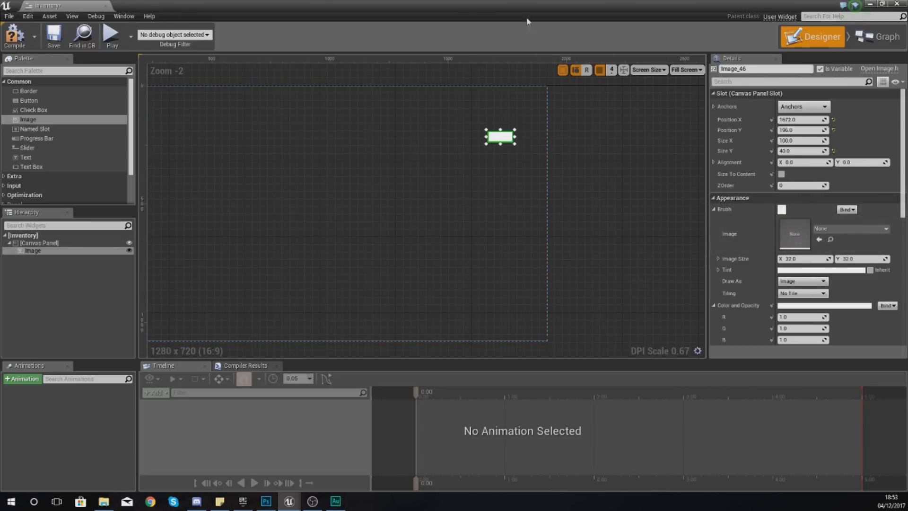
pyautogui.click(880, 3)
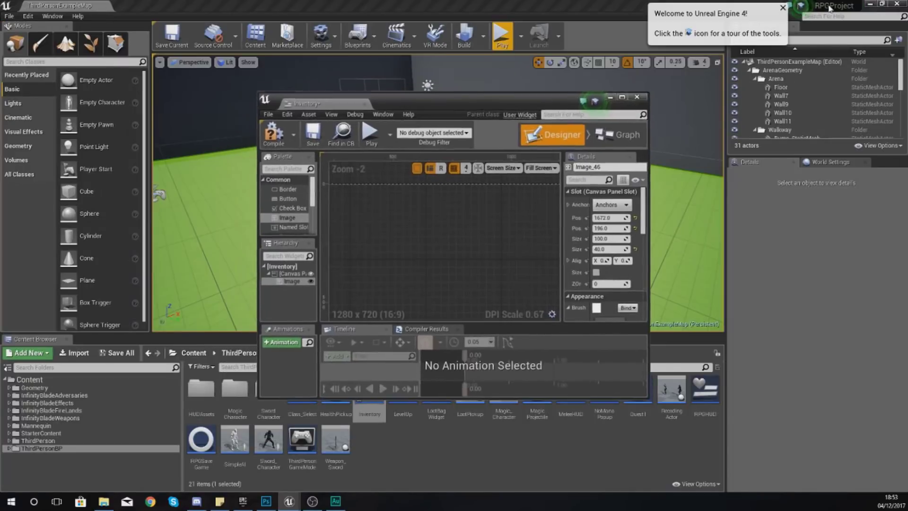
pyautogui.doubleClick(196, 408)
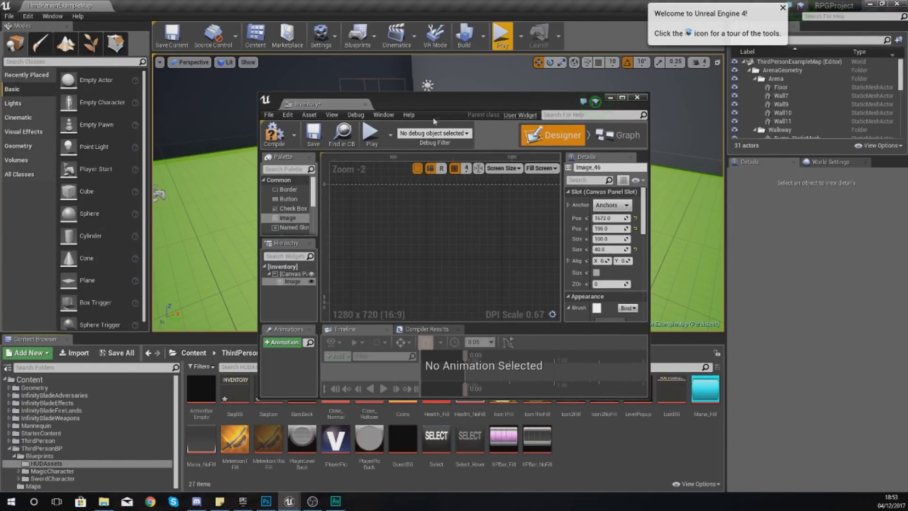
pyautogui.moveTo(470, 103); pyautogui.dragTo(529, 44)
pyautogui.click(238, 385)
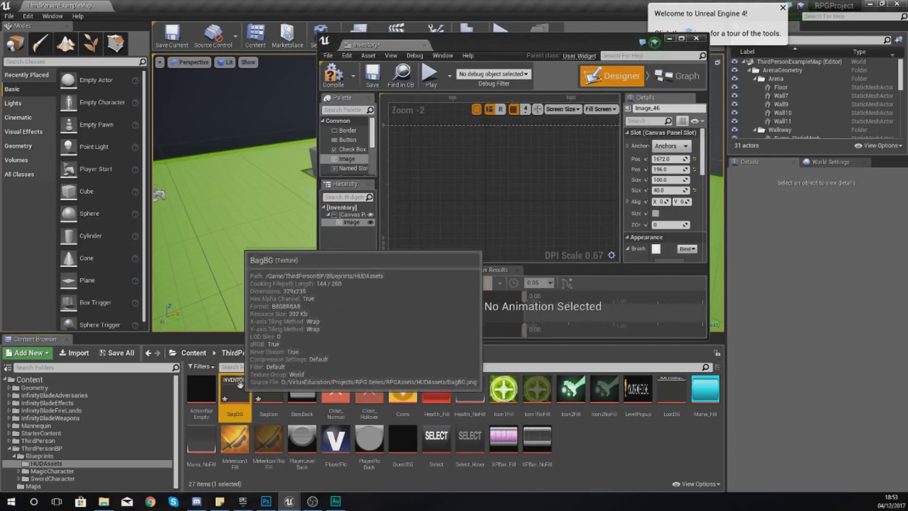
pyautogui.click(681, 38)
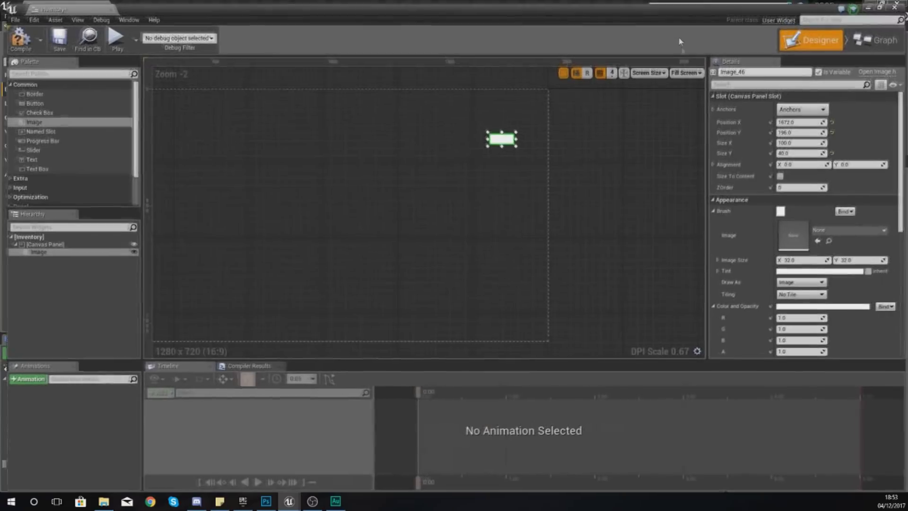
# Apply BagBG as the image's brush and size it 329 × 235
pyautogui.click(819, 240)
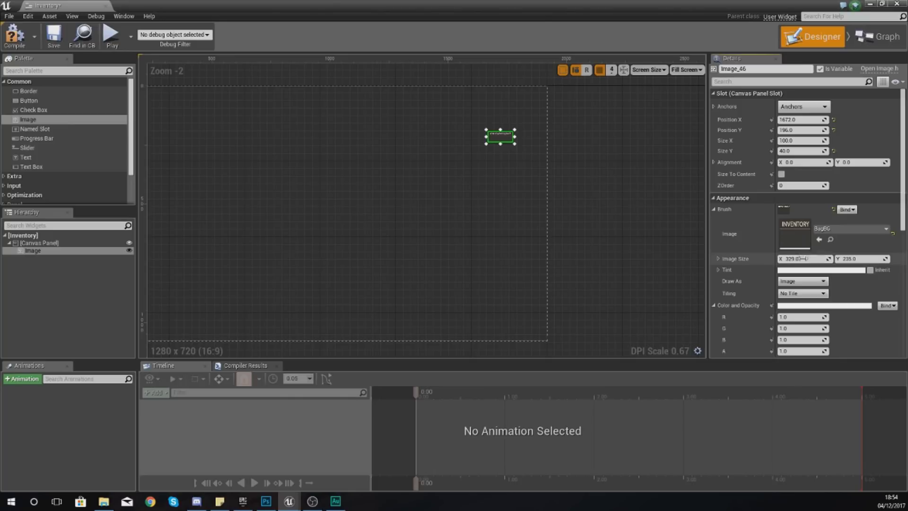
pyautogui.click(796, 140)
pyautogui.press('Return')
pyautogui.click(801, 151)
pyautogui.write('23')
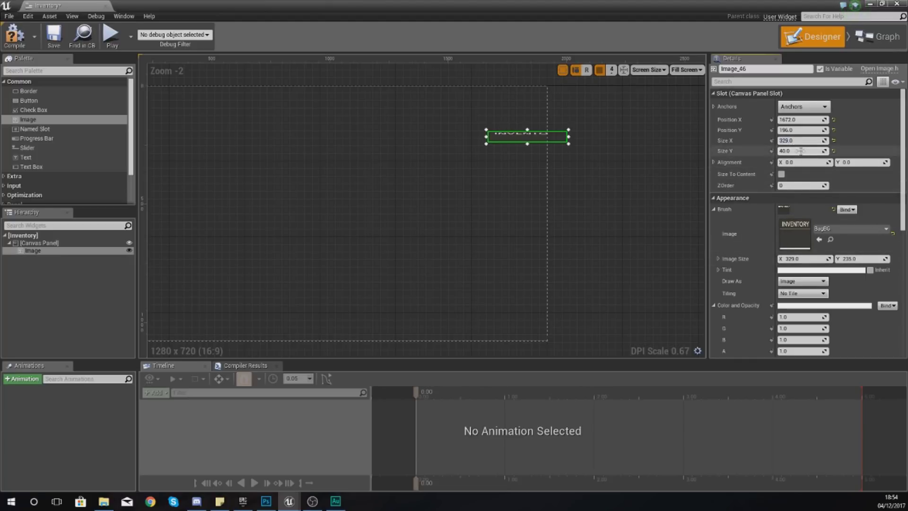
pyautogui.write('5')
pyautogui.press('Return')
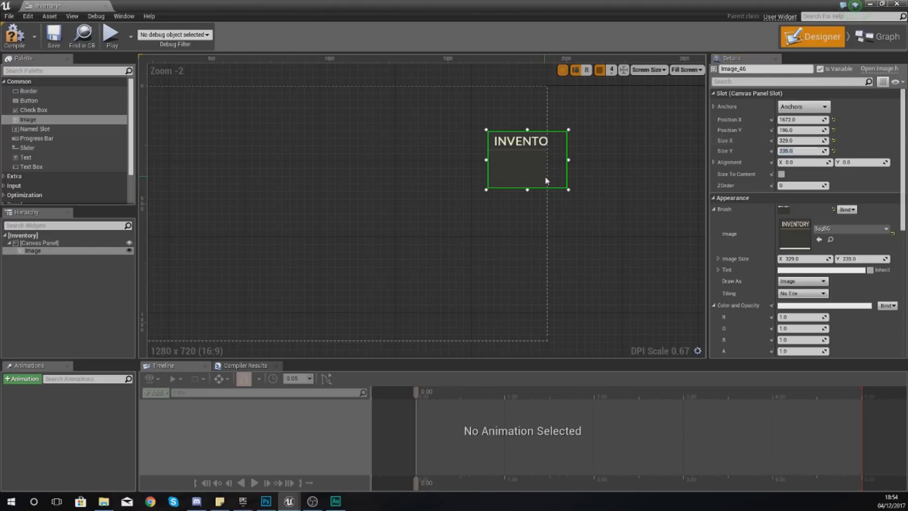
# Move the INVENTORY panel against the canvas's right edge and reselect it
pyautogui.moveTo(544, 176); pyautogui.dragTo(526, 171)
pyautogui.click(593, 143)
pyautogui.scroll(5, 583, 148)
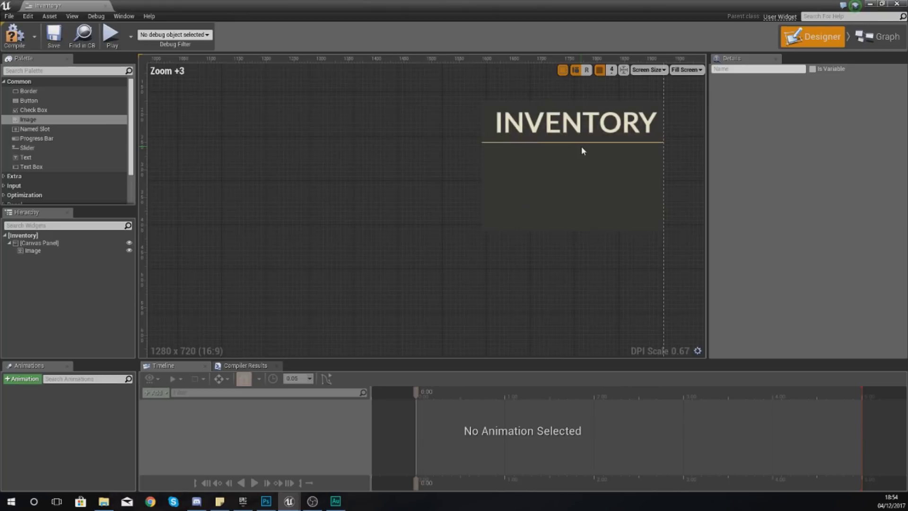
pyautogui.moveTo(673, 147); pyautogui.dragTo(457, 188, button='right')
pyautogui.scroll(3, 457, 188)
pyautogui.click(498, 203)
pyautogui.click(610, 184)
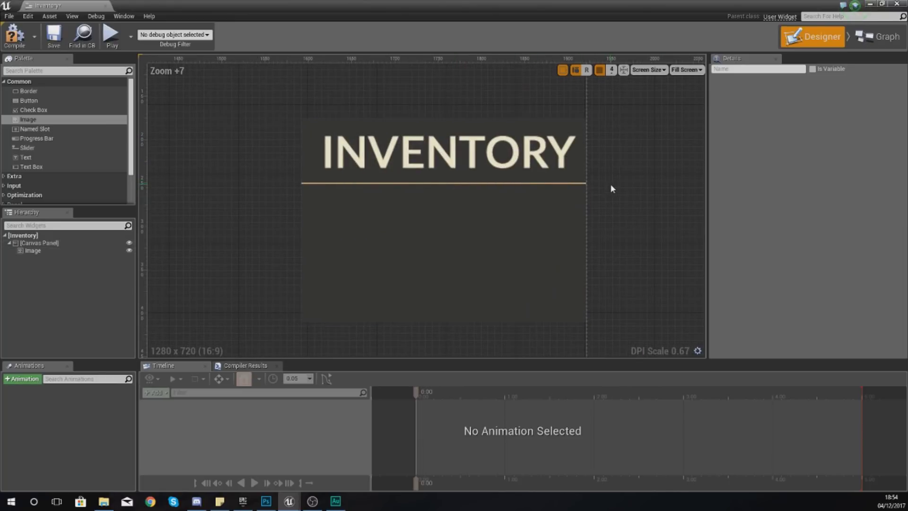
pyautogui.click(584, 185)
pyautogui.scroll(-5, 583, 185)
pyautogui.click(577, 194)
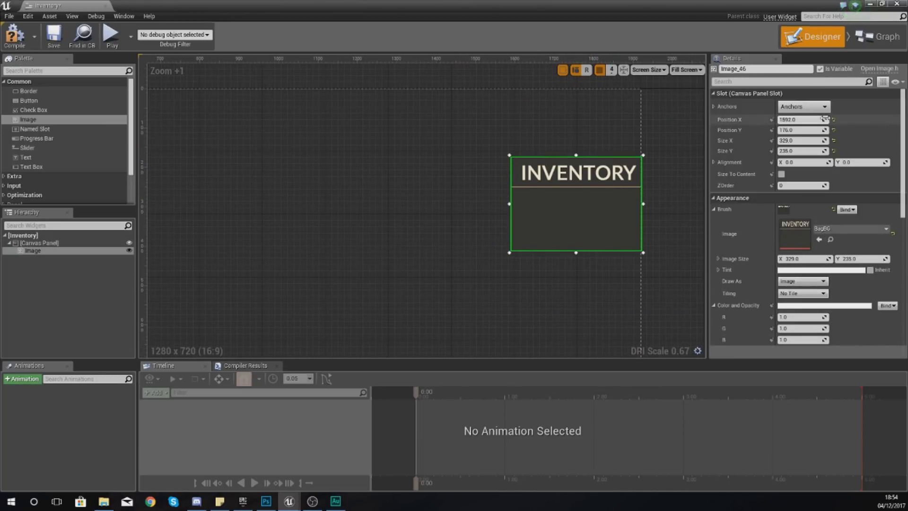
pyautogui.click(804, 107)
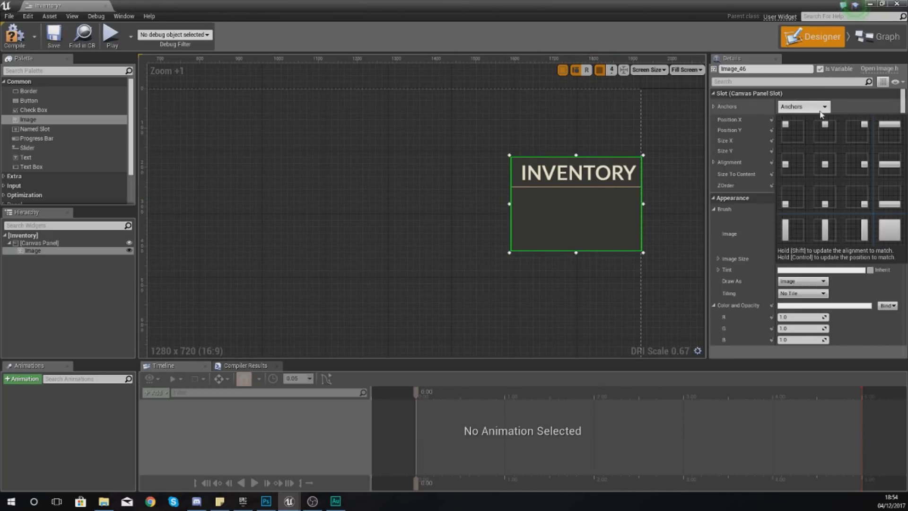
# Anchor the INVENTORY panel to the middle-right and nudge it down slightly
pyautogui.click(850, 167)
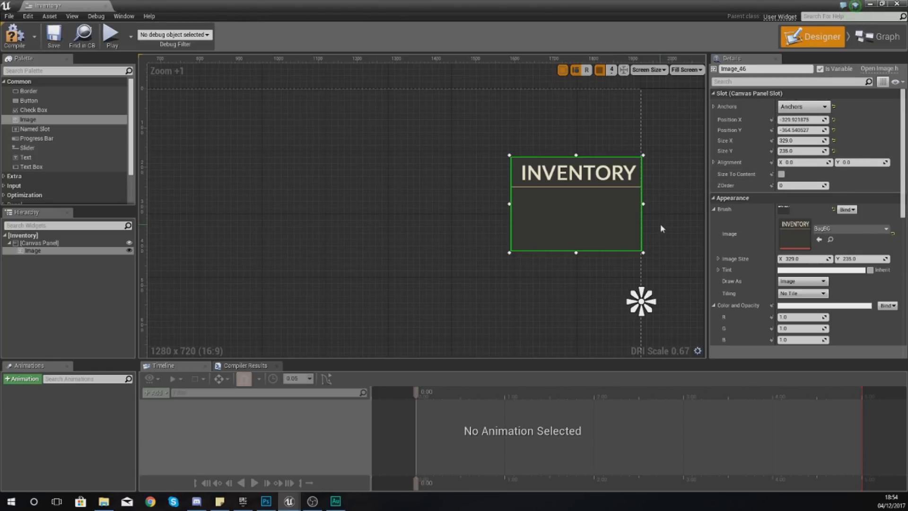
pyautogui.moveTo(617, 221); pyautogui.dragTo(613, 246)
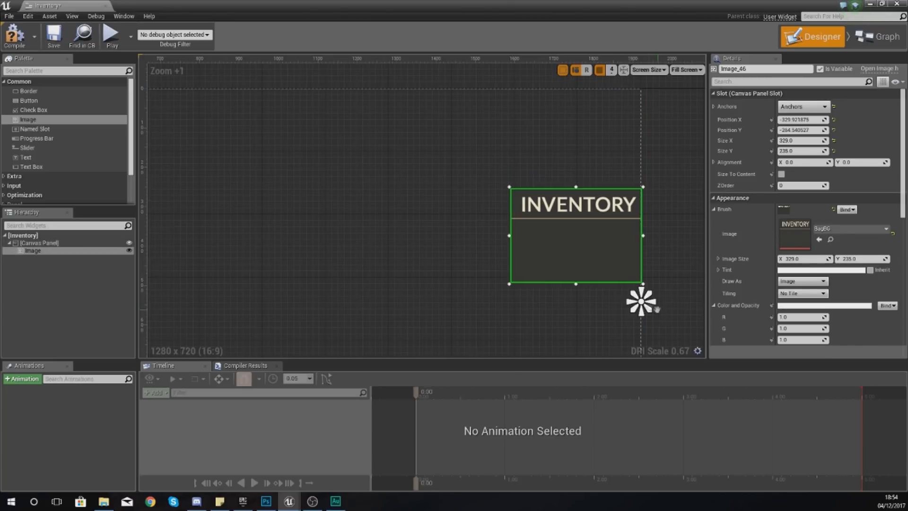
pyautogui.moveTo(647, 308); pyautogui.dragTo(580, 199, button='right')
pyautogui.scroll(-3, 580, 199)
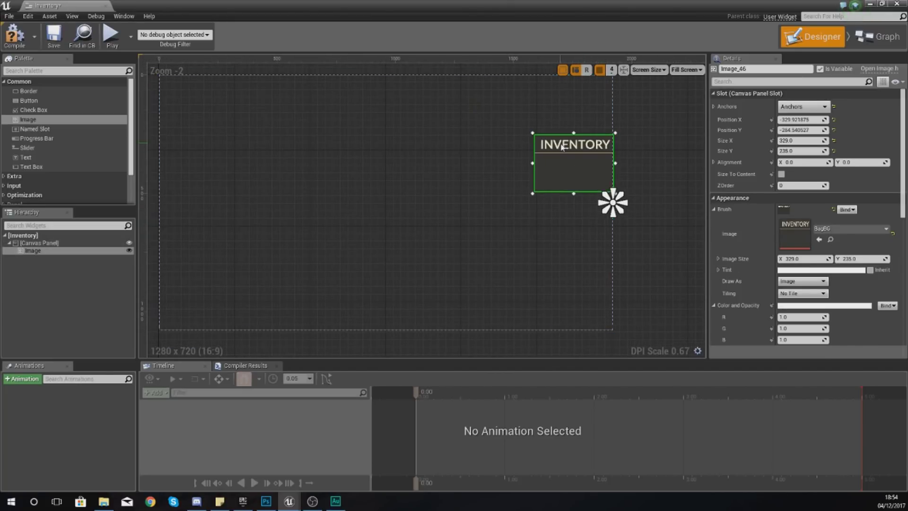
pyautogui.click(436, 223)
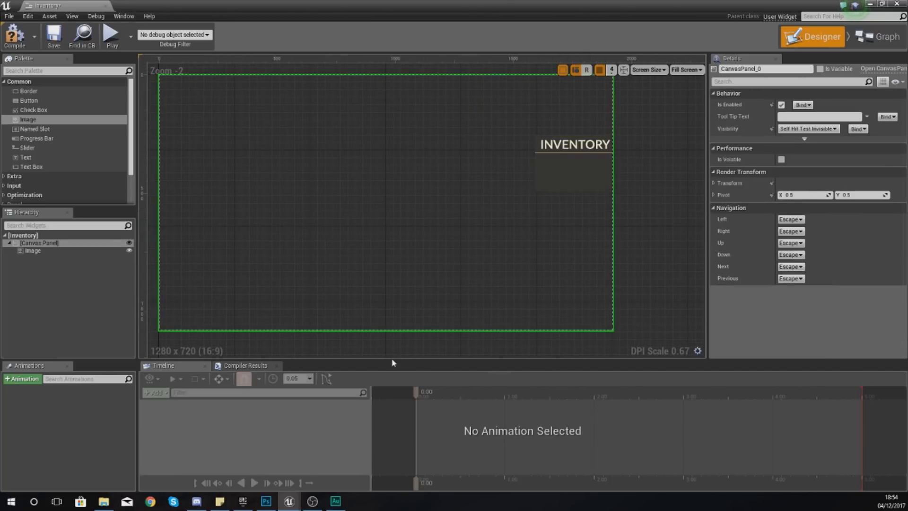
# Check the Photoshop mockup, then add a Button to the canvas above the panel
pyautogui.click(266, 502)
pyautogui.scroll(3, 441, 283)
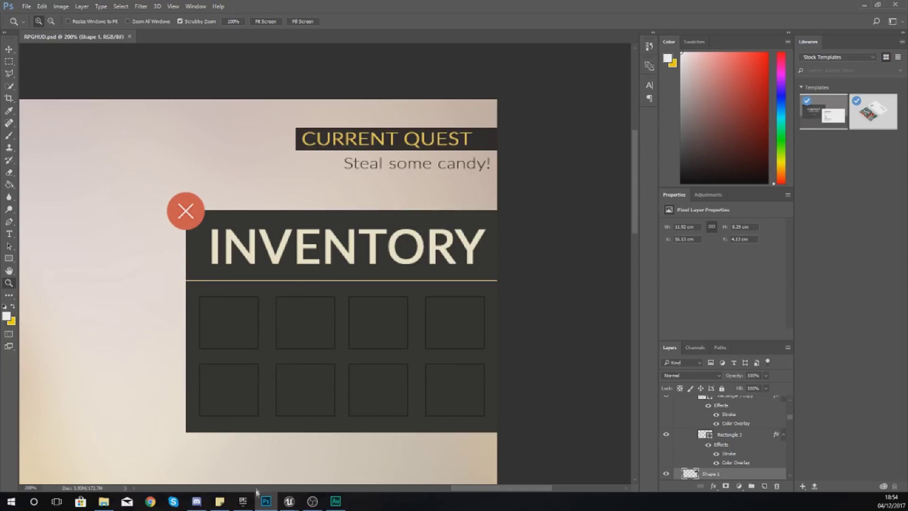
pyautogui.click(288, 502)
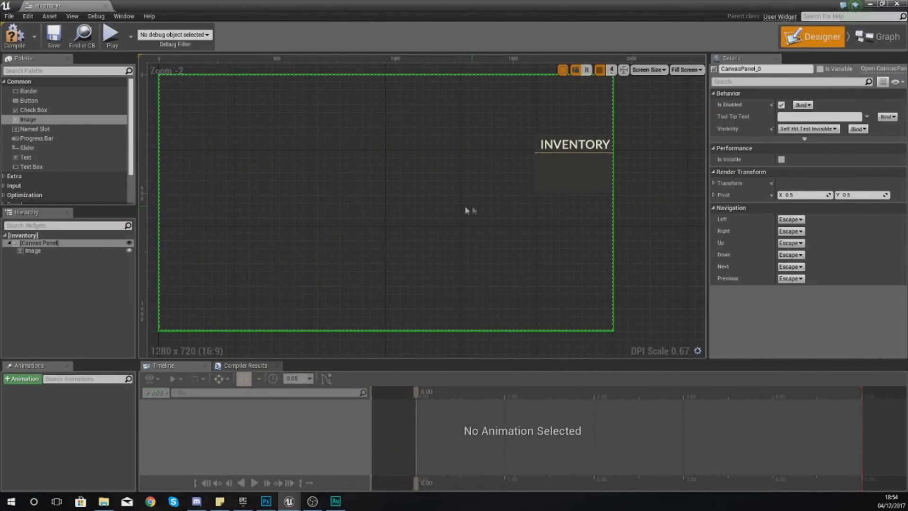
pyautogui.moveTo(28, 101); pyautogui.dragTo(524, 110)
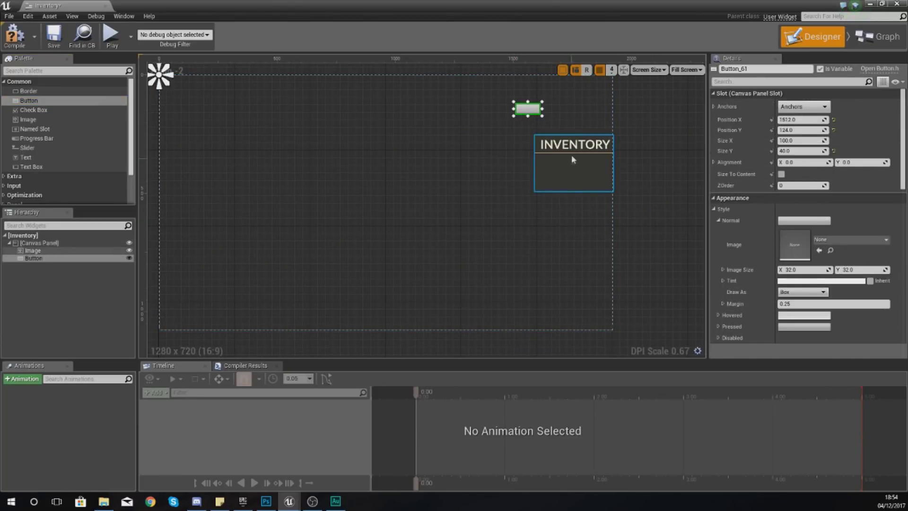
# Place the button above-left of the INVENTORY title and set its Normal image to Close_Normal
pyautogui.moveTo(571, 160); pyautogui.dragTo(408, 207, button='right')
pyautogui.moveTo(365, 162); pyautogui.dragTo(374, 184)
pyautogui.scroll(9, 426, 176)
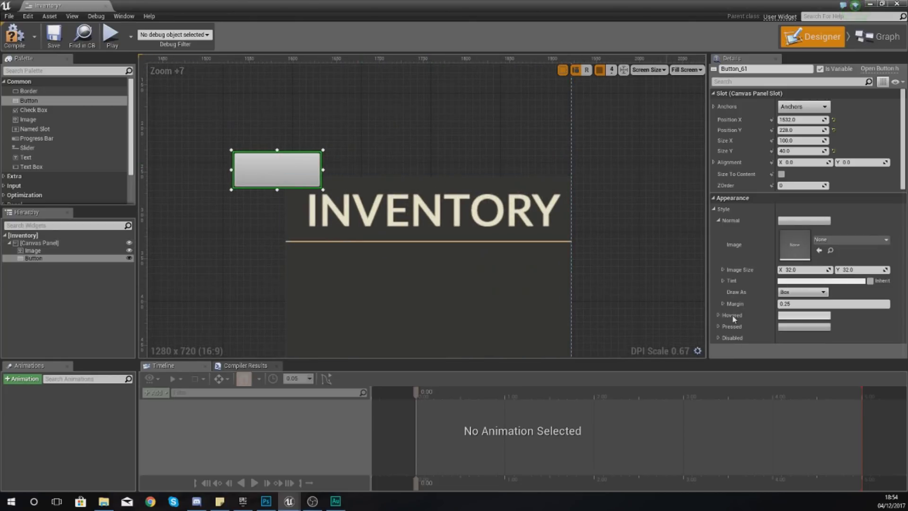
pyautogui.scroll(-2, 757, 284)
pyautogui.click(832, 194)
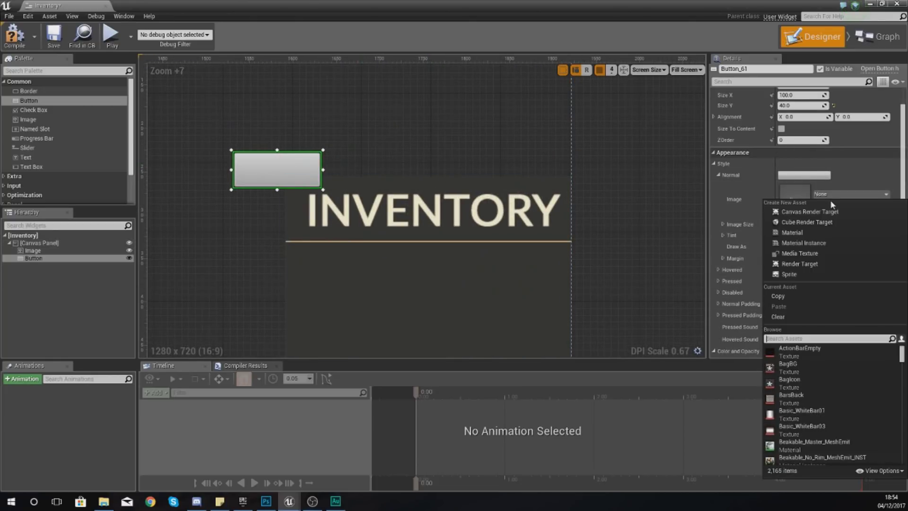
pyautogui.write('close')
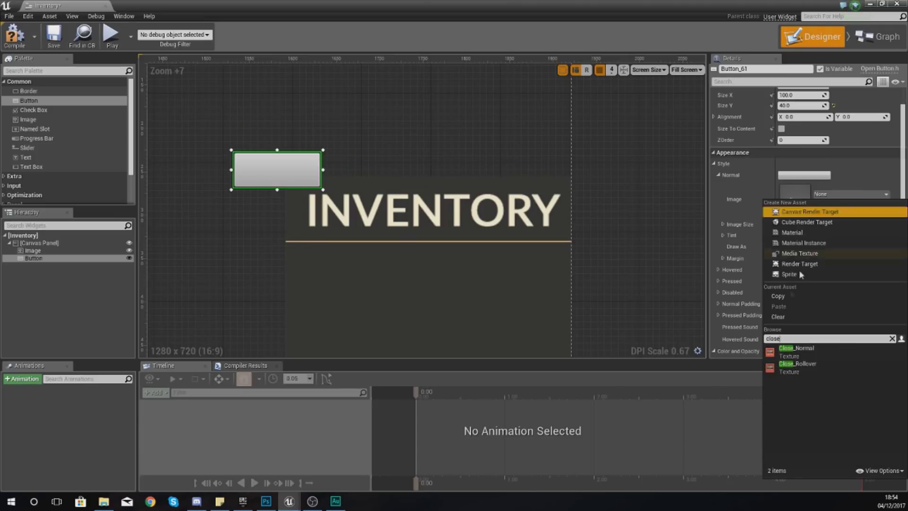
pyautogui.click(796, 348)
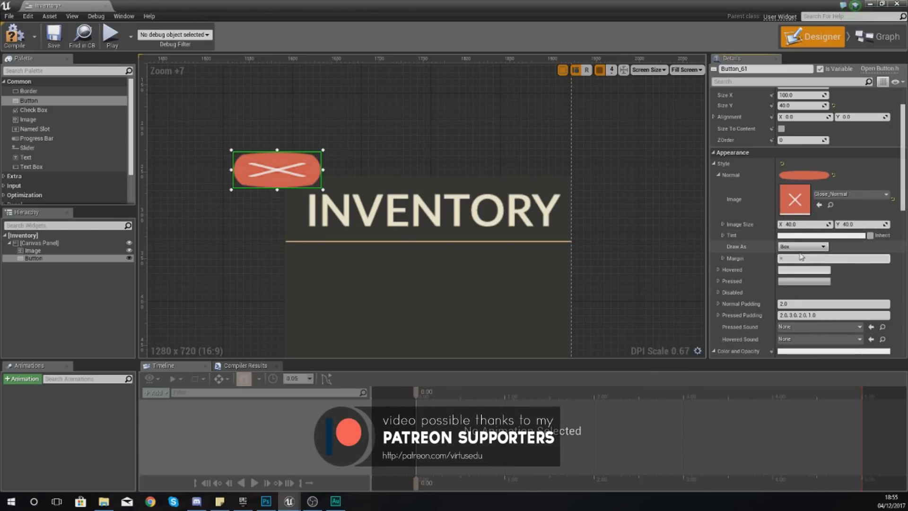
pyautogui.click(719, 175)
# Set the Hovered image to Close_Hollover with a margin of 0
pyautogui.click(719, 187)
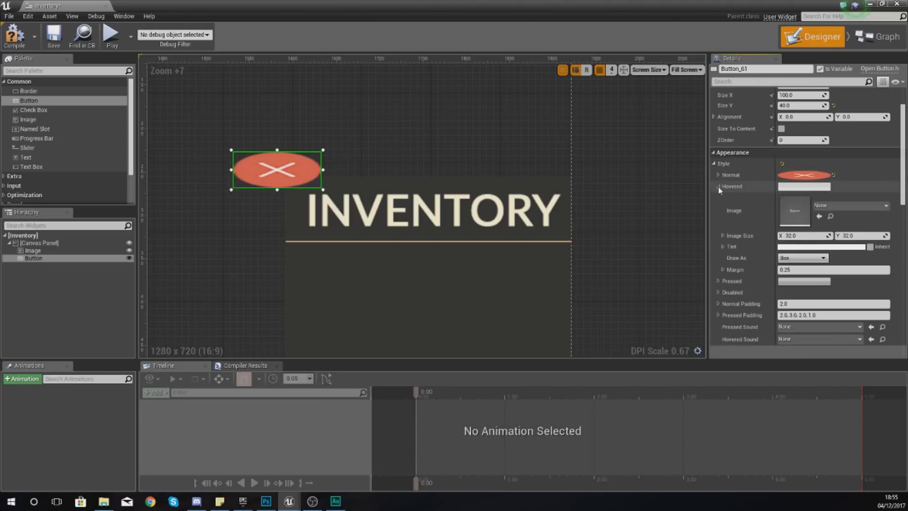
pyautogui.click(828, 206)
pyautogui.write('close')
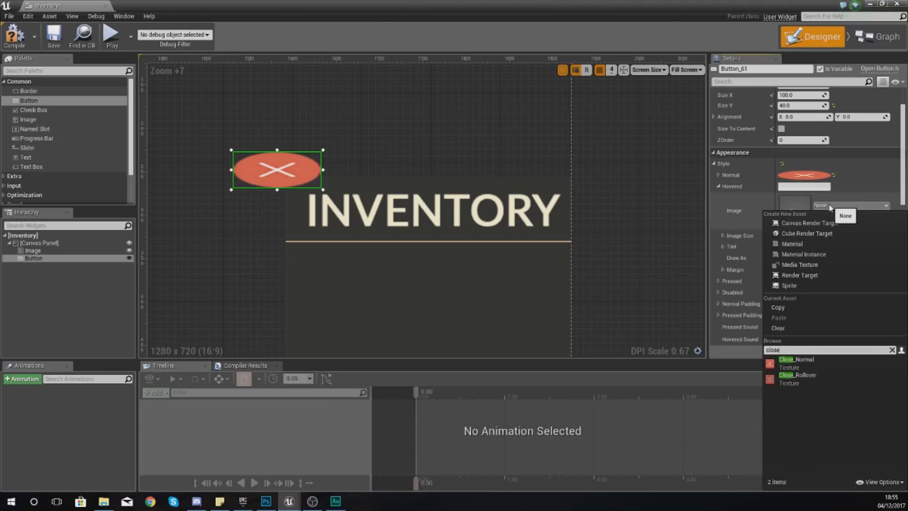
pyautogui.click(794, 375)
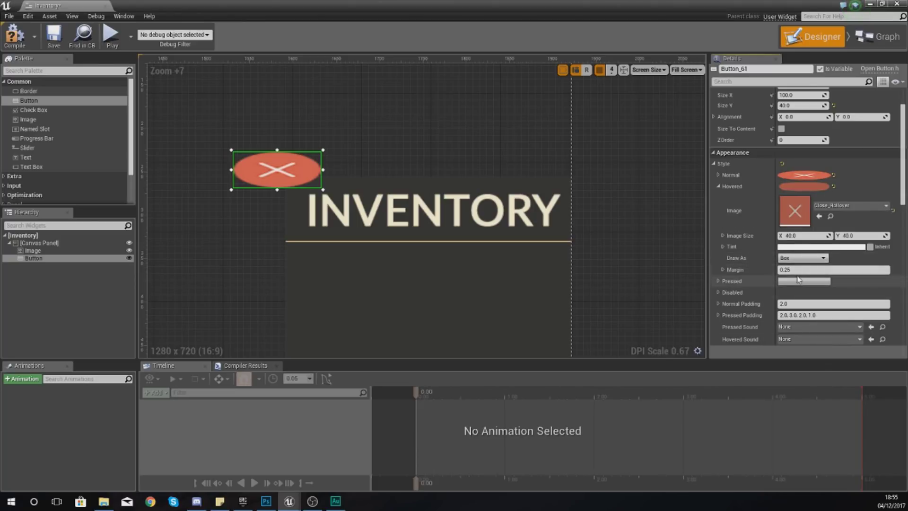
pyautogui.moveTo(797, 269); pyautogui.dragTo(766, 270)
pyautogui.click(719, 187)
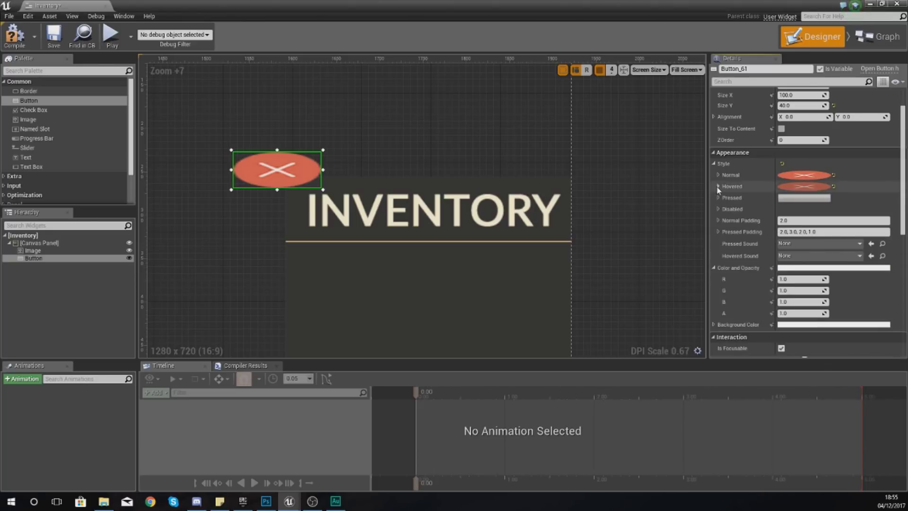
# Set the Pressed image to Close_Normal with a margin of 0
pyautogui.click(718, 198)
pyautogui.click(822, 218)
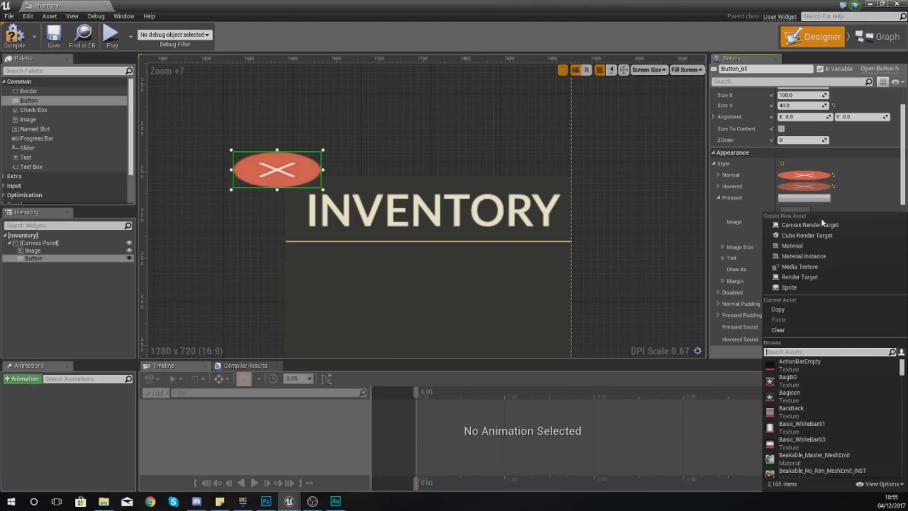
pyautogui.write('noram')
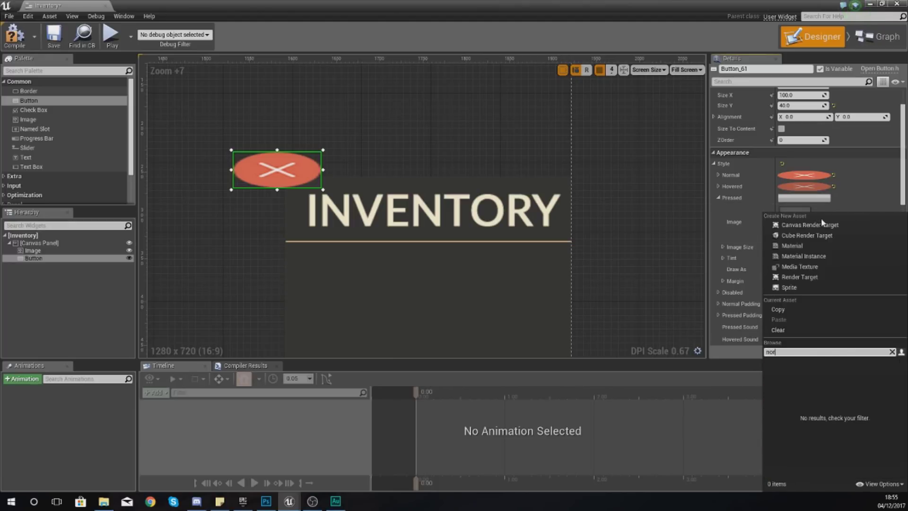
pyautogui.press('BackSpace')
pyautogui.press('BackSpace')
pyautogui.press('BackSpace')
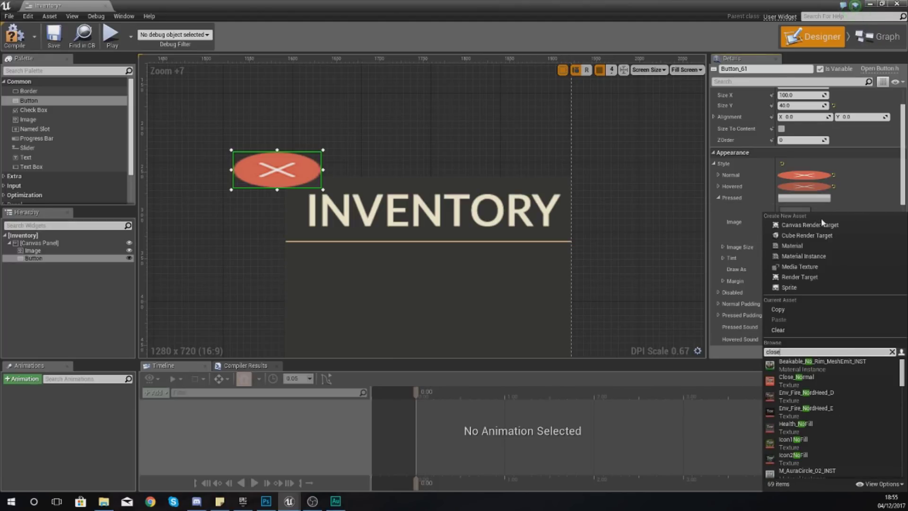
pyautogui.write('close')
pyautogui.click(799, 358)
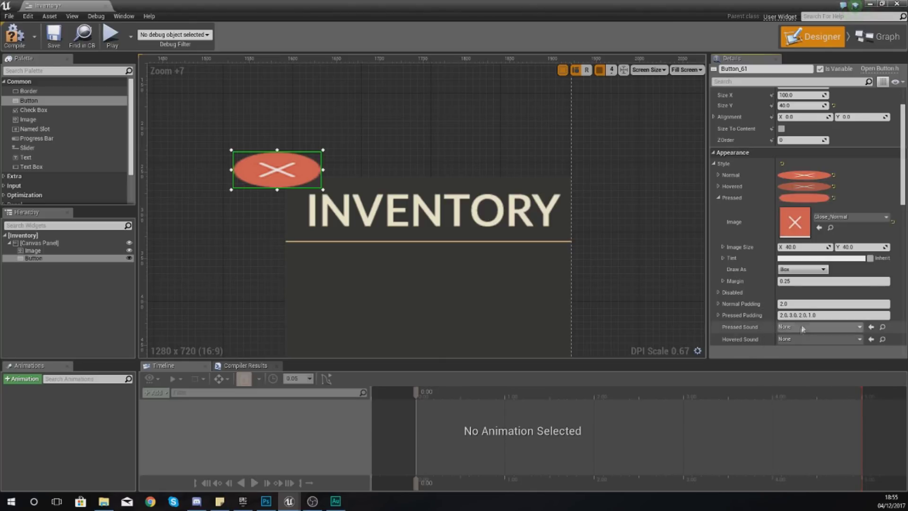
pyautogui.click(809, 280)
pyautogui.write('0')
pyautogui.press('Return')
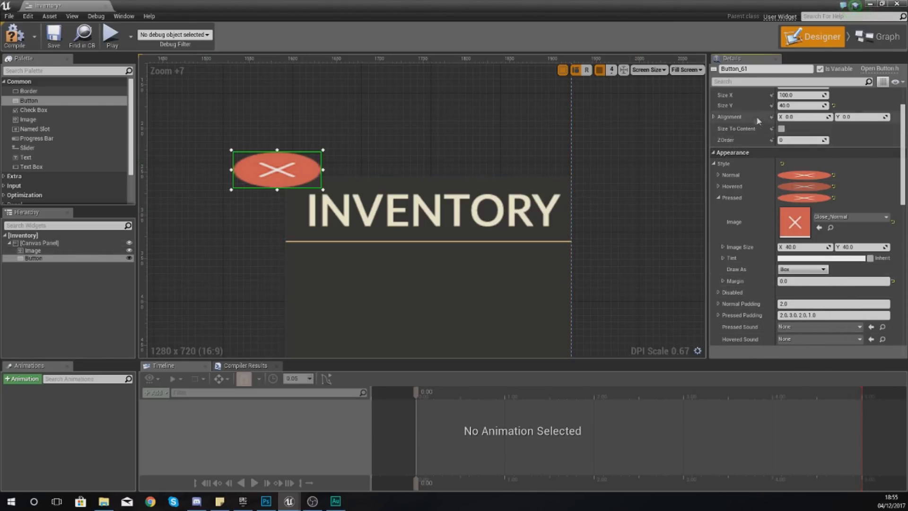
pyautogui.scroll(1, 758, 121)
# Make the close button 40 wide and move it onto the panel's top-left corner
pyautogui.click(801, 125)
pyautogui.write('4')
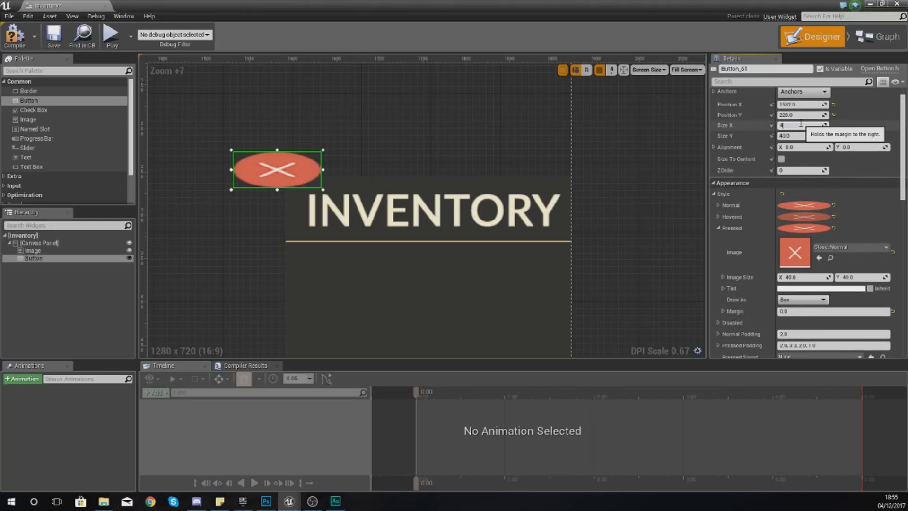
pyautogui.write('0')
pyautogui.press('Tab')
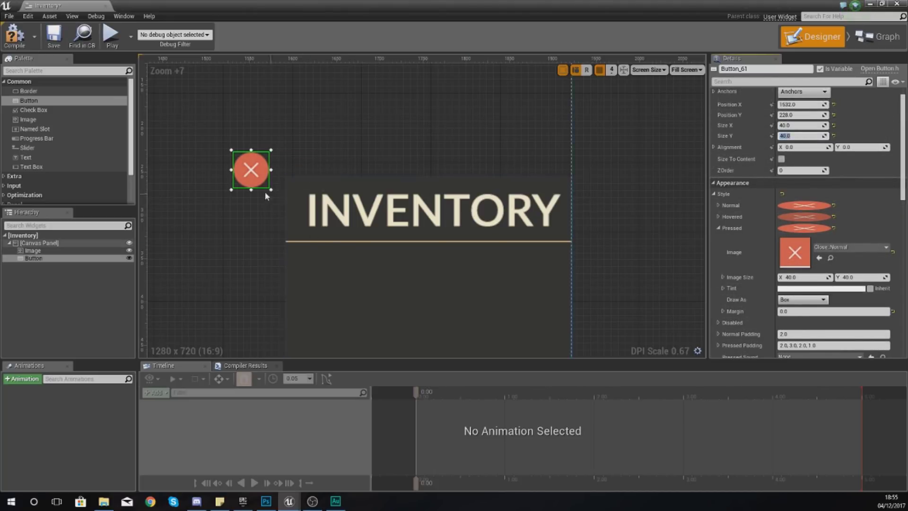
pyautogui.moveTo(265, 188); pyautogui.dragTo(297, 189)
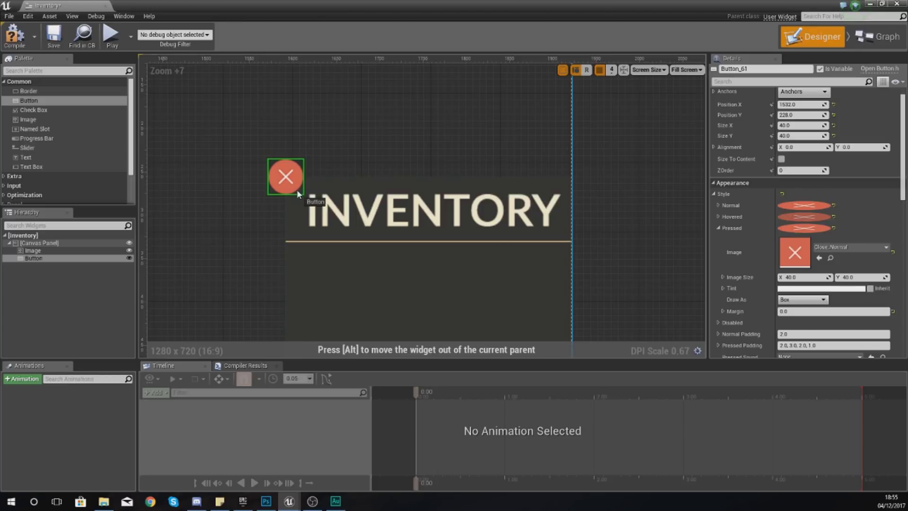
pyautogui.click(349, 137)
pyautogui.scroll(-11, 345, 224)
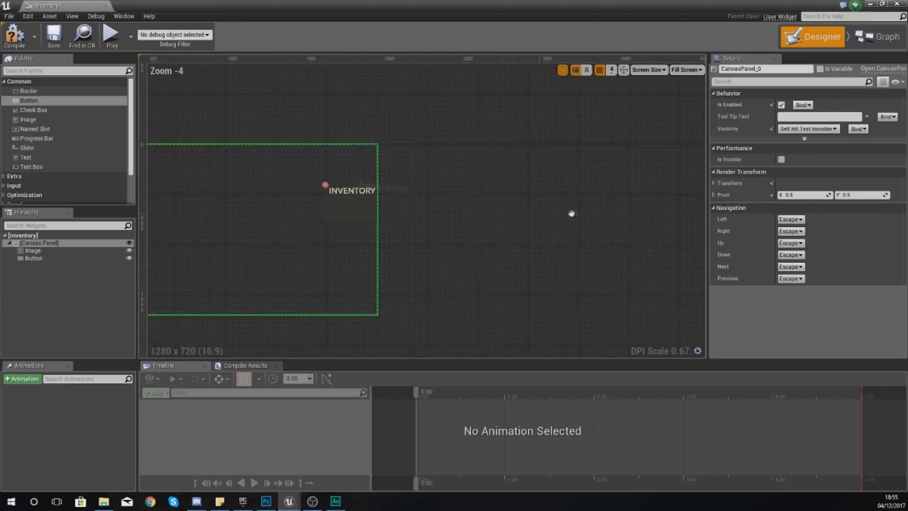
pyautogui.scroll(8, 421, 206)
pyautogui.click(315, 105)
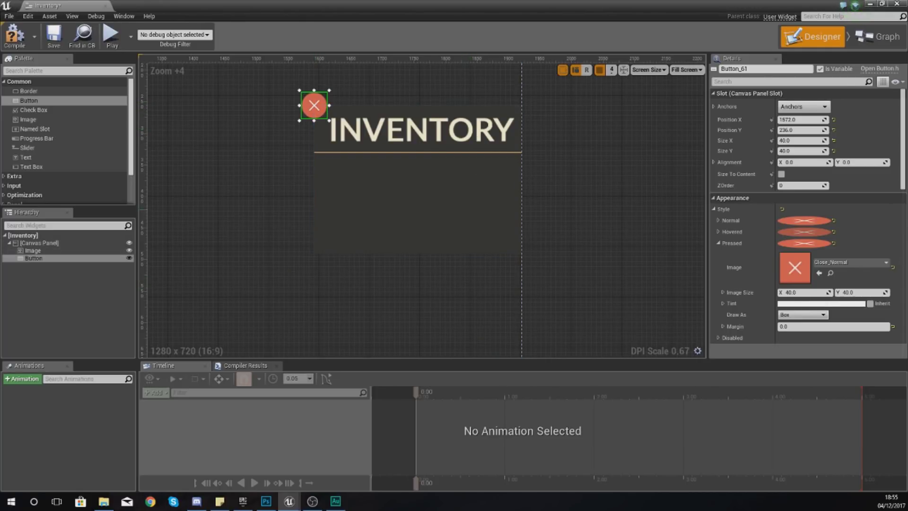
# Add an On Clicked event for the close button from its Details Events
pyautogui.scroll(-5, 814, 236)
pyautogui.scroll(-8, 815, 236)
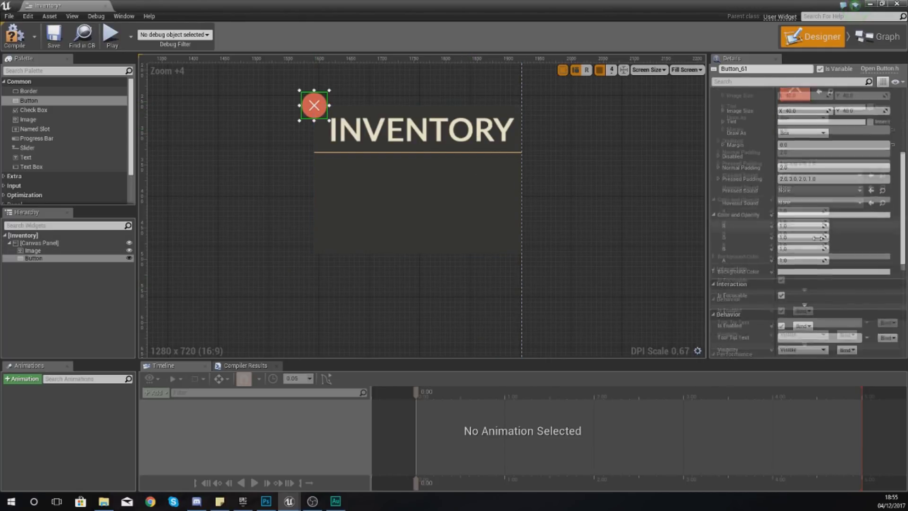
pyautogui.scroll(-1, 722, 230)
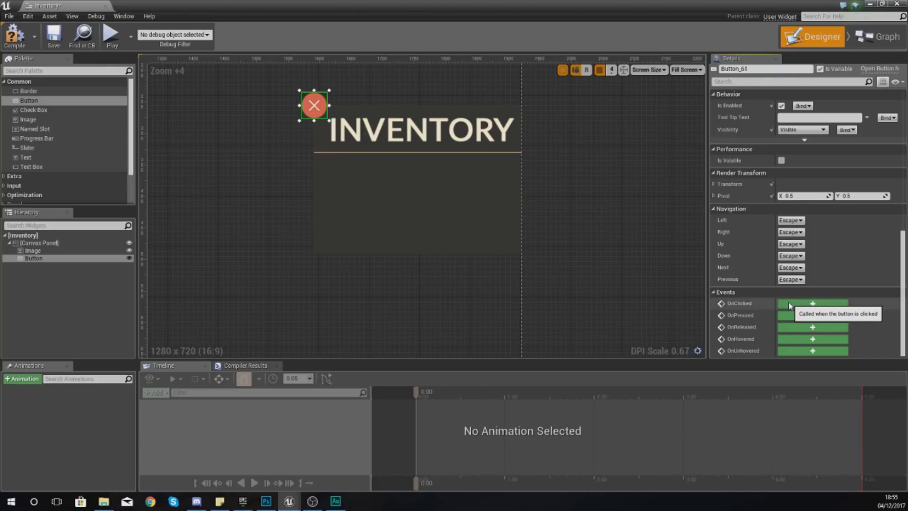
pyautogui.click(813, 304)
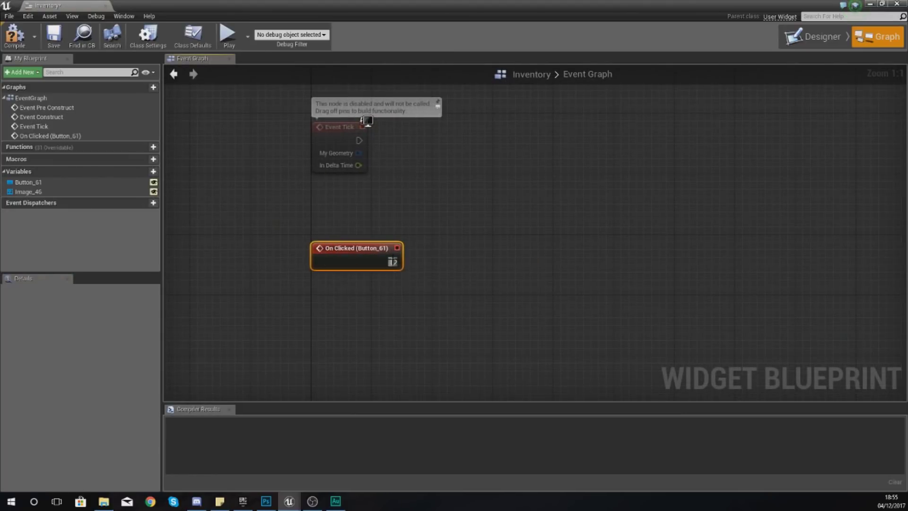
# Wire a Remove from Parent node to the close button's On Clicked event
pyautogui.moveTo(392, 262); pyautogui.dragTo(557, 236)
pyautogui.write('remove from')
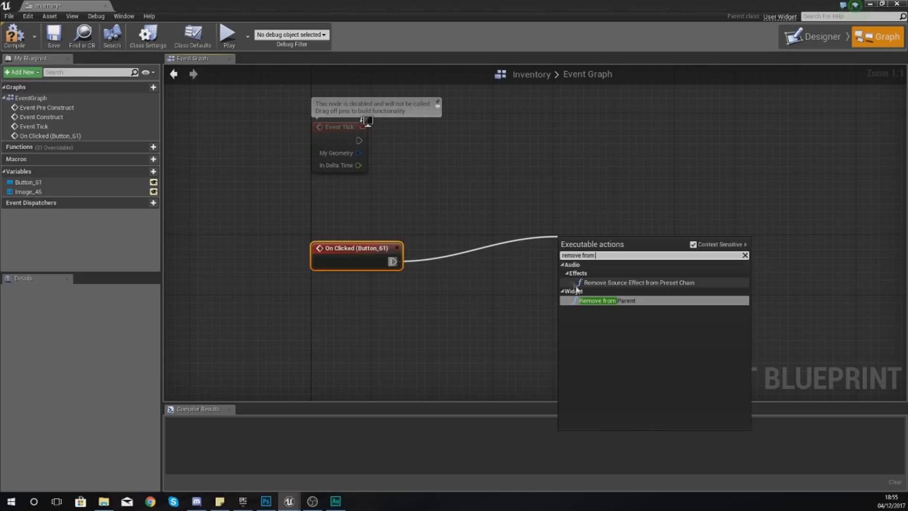
pyautogui.click(607, 301)
# Abandon adding a further action, move Remove from Parent beside the event, and compile
pyautogui.moveTo(637, 262); pyautogui.dragTo(690, 255)
pyautogui.write('destroy')
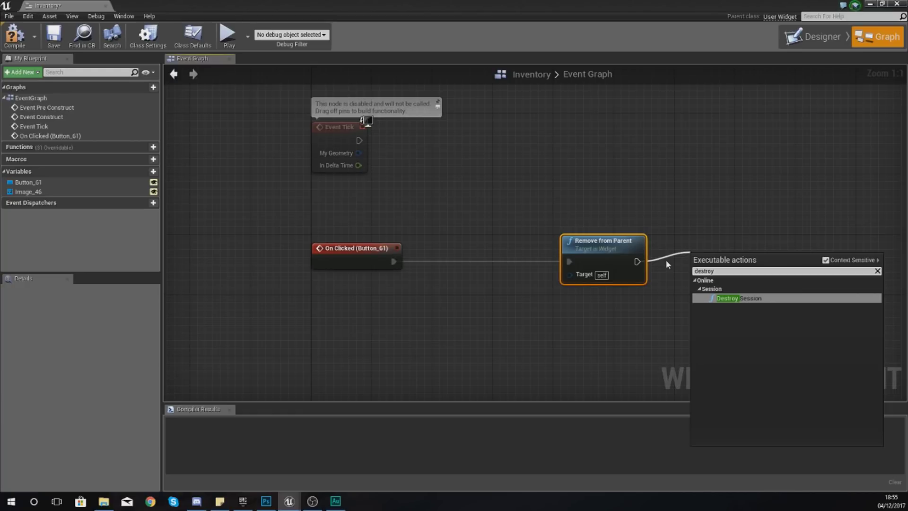
pyautogui.click(701, 222)
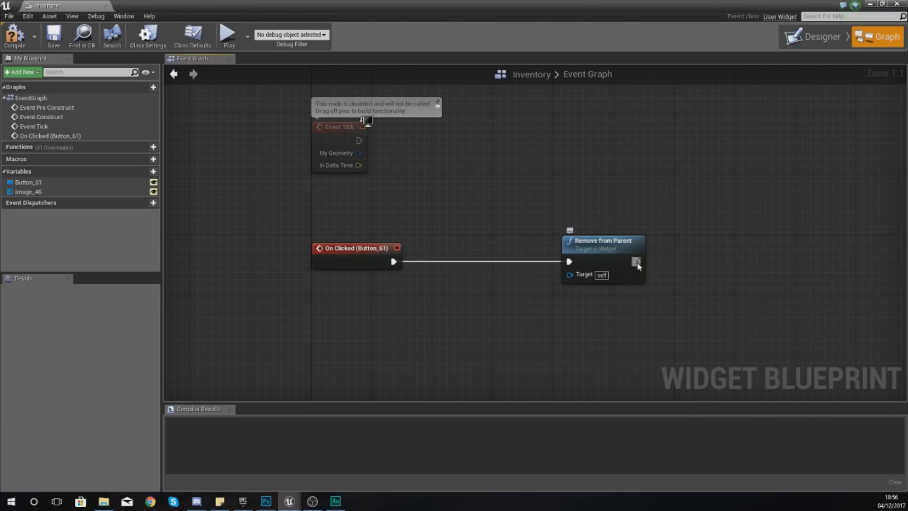
pyautogui.moveTo(636, 263); pyautogui.dragTo(717, 251)
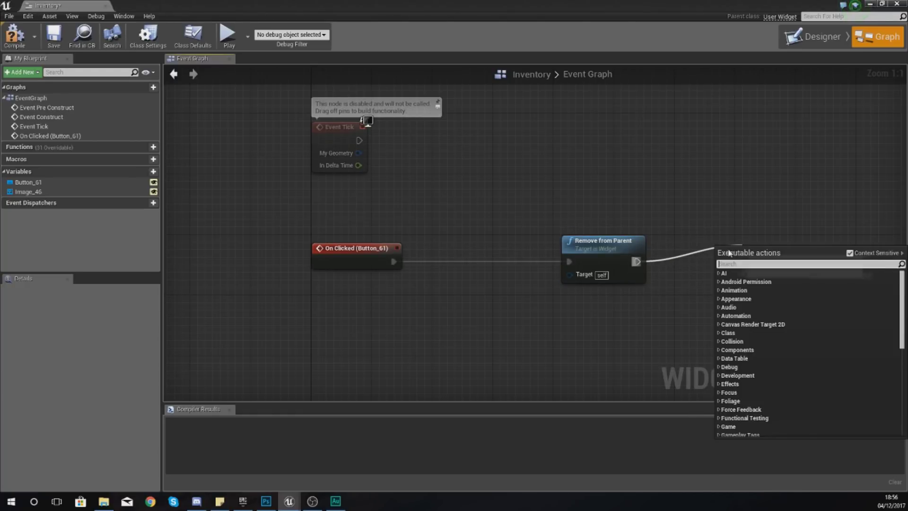
pyautogui.click(691, 242)
pyautogui.moveTo(610, 241); pyautogui.dragTo(548, 219)
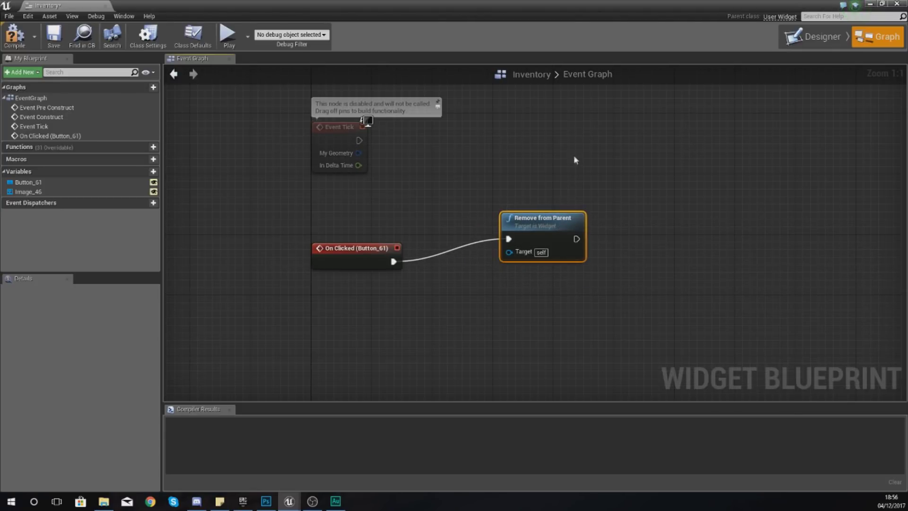
pyautogui.click(561, 202)
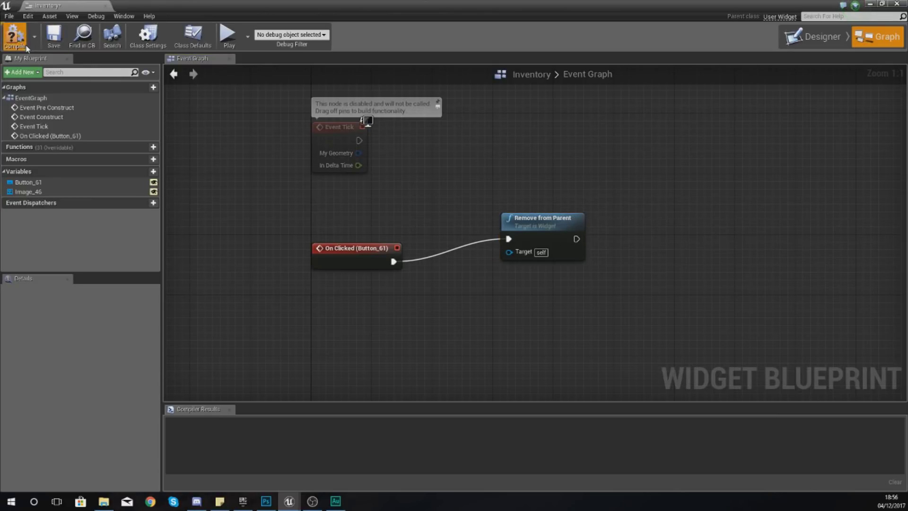
pyautogui.click(14, 35)
# Back in the Designer, anchor the close button with the middle-right anchor preset
pyautogui.click(812, 36)
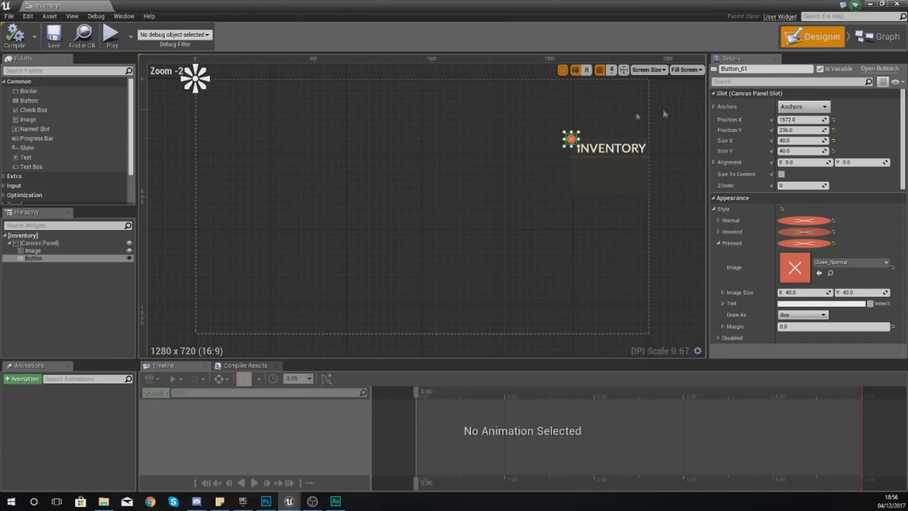
pyautogui.click(804, 106)
pyautogui.click(855, 169)
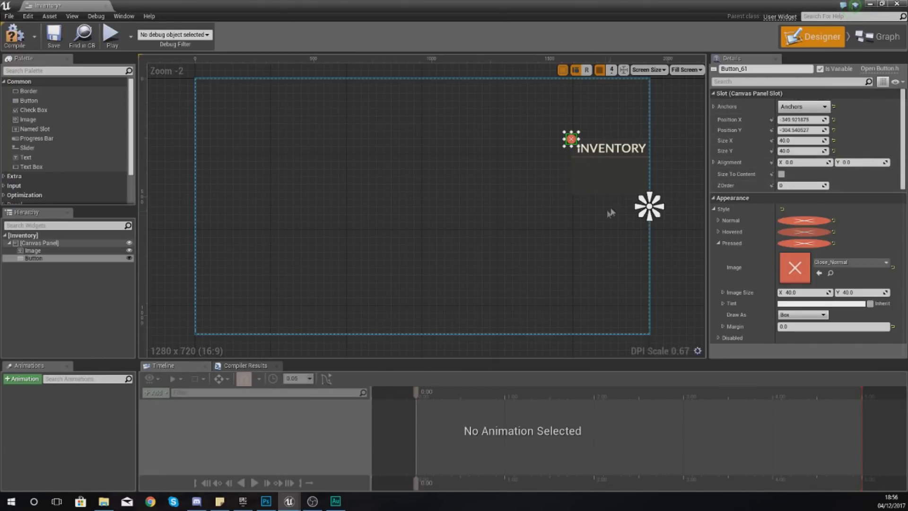
pyautogui.click(662, 163)
pyautogui.scroll(6, 519, 221)
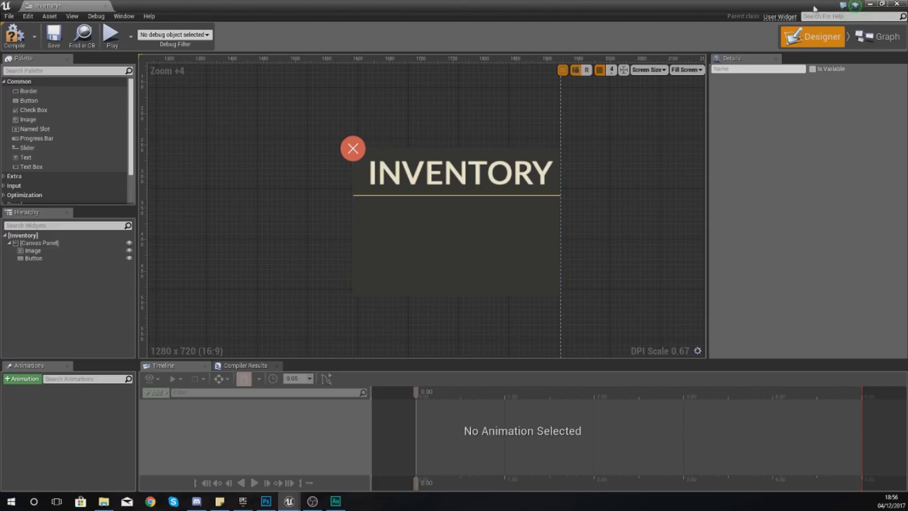
# Close the Inventory widget editor and open the Input section of Project Settings
pyautogui.click(900, 4)
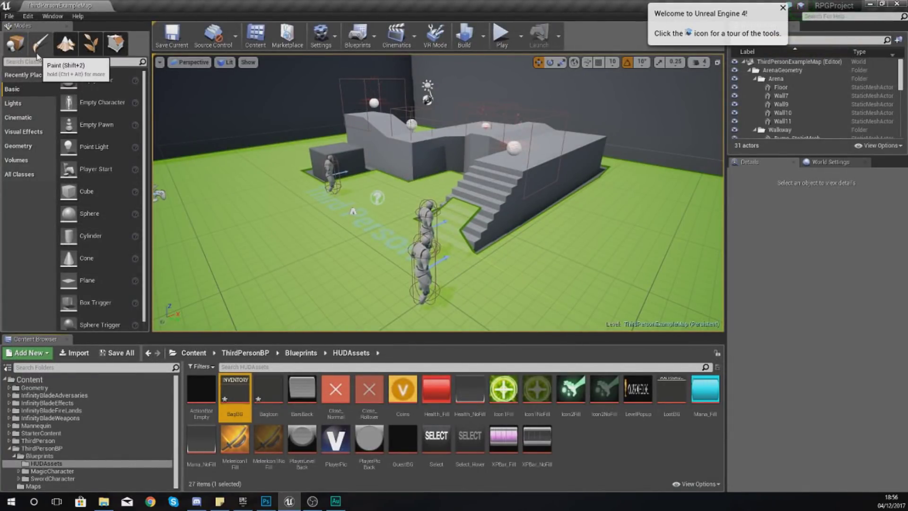
pyautogui.click(29, 17)
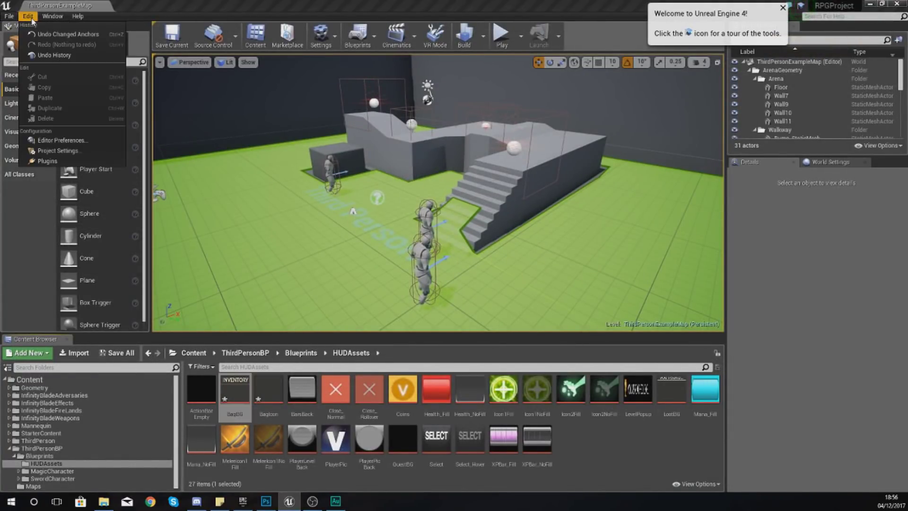
pyautogui.click(121, 152)
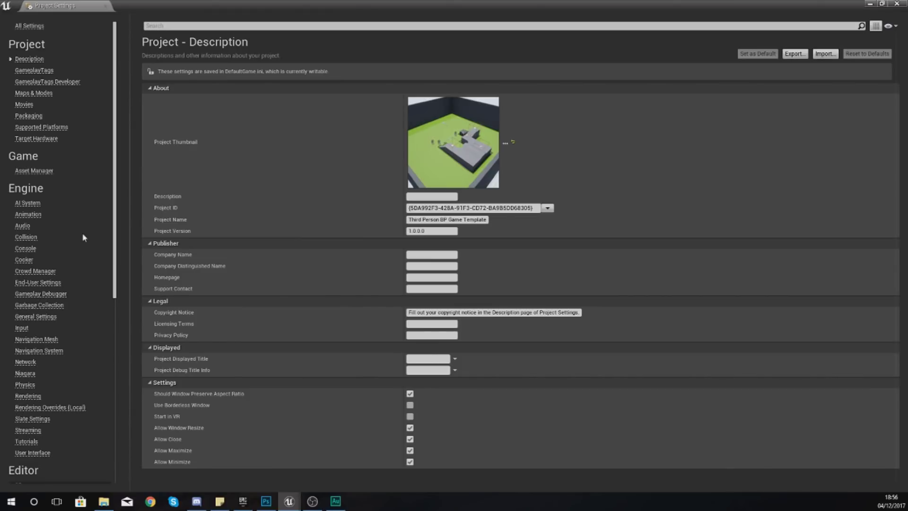
pyautogui.click(23, 328)
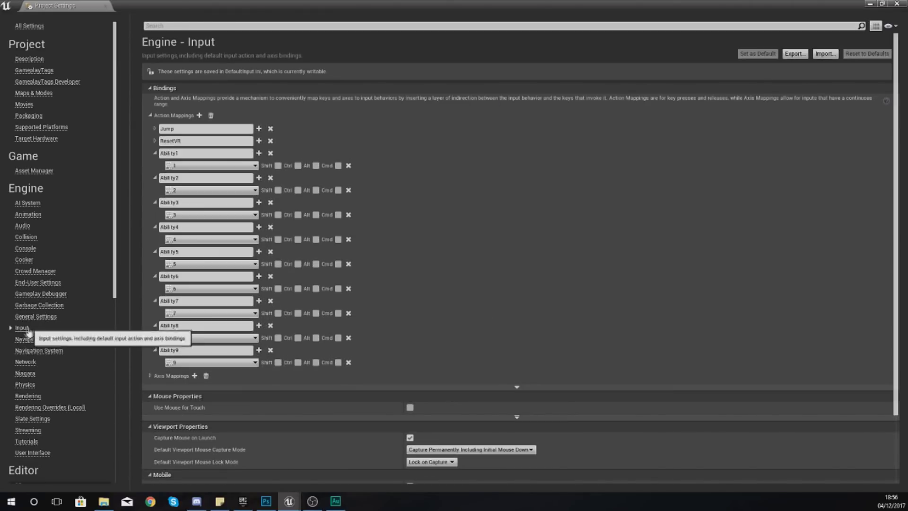
# Add an OpenBag action mapping bound to the keyboard B key, then close Project Settings
pyautogui.click(199, 115)
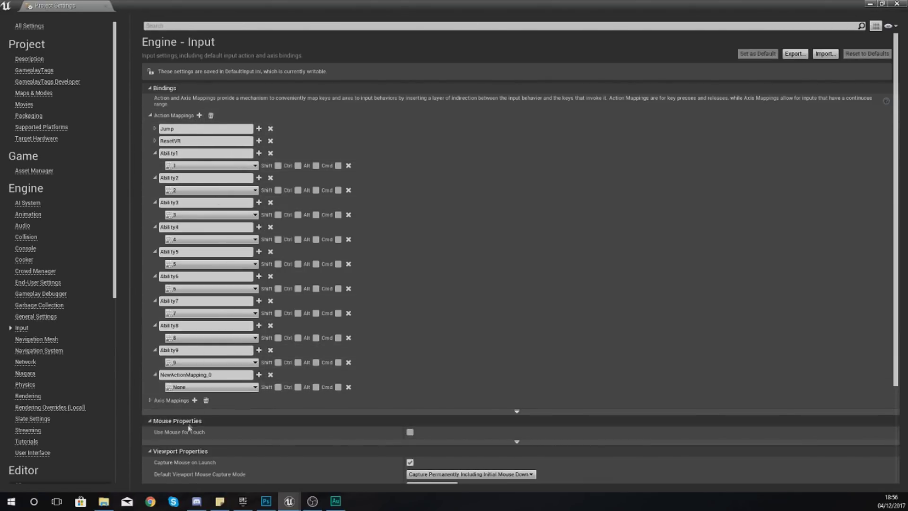
pyautogui.click(208, 375)
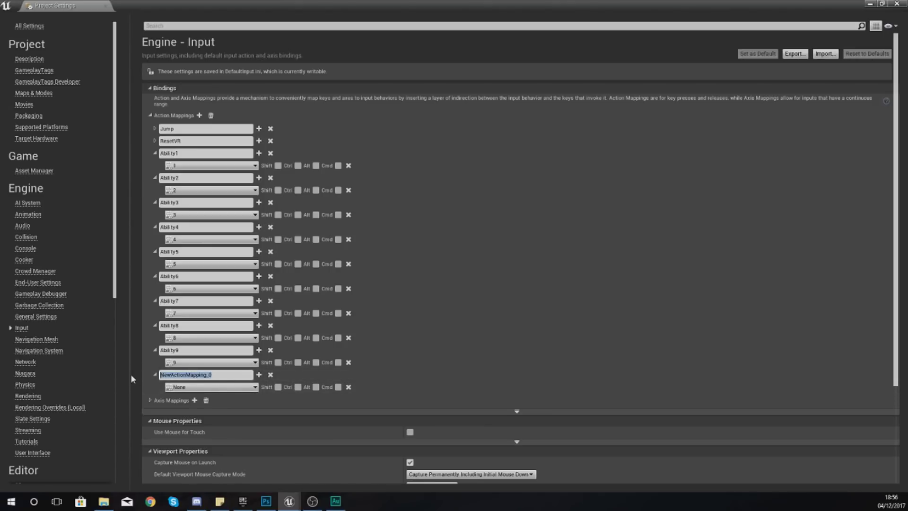
pyautogui.write('OpenBag')
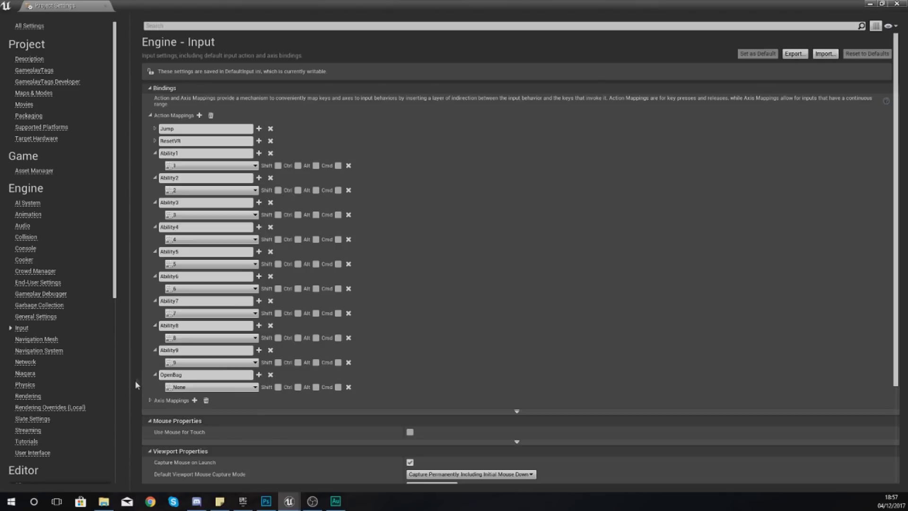
pyautogui.click(186, 386)
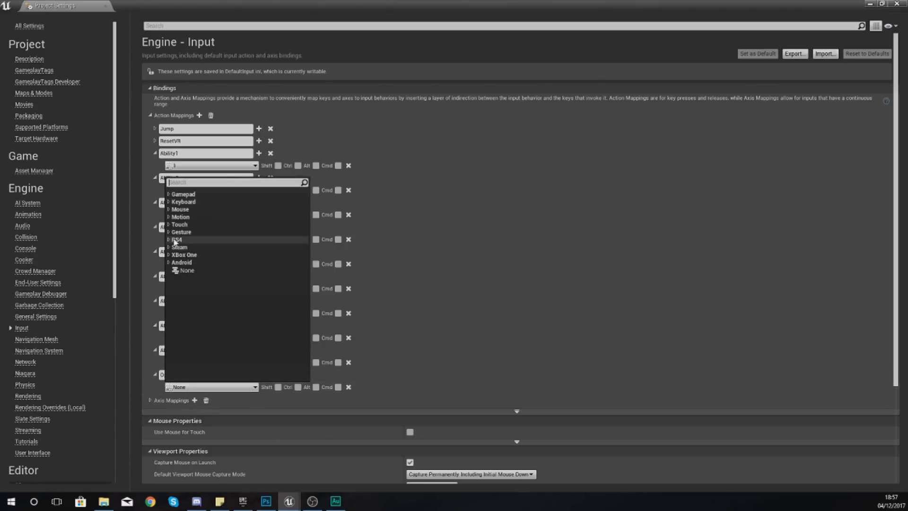
pyautogui.click(182, 201)
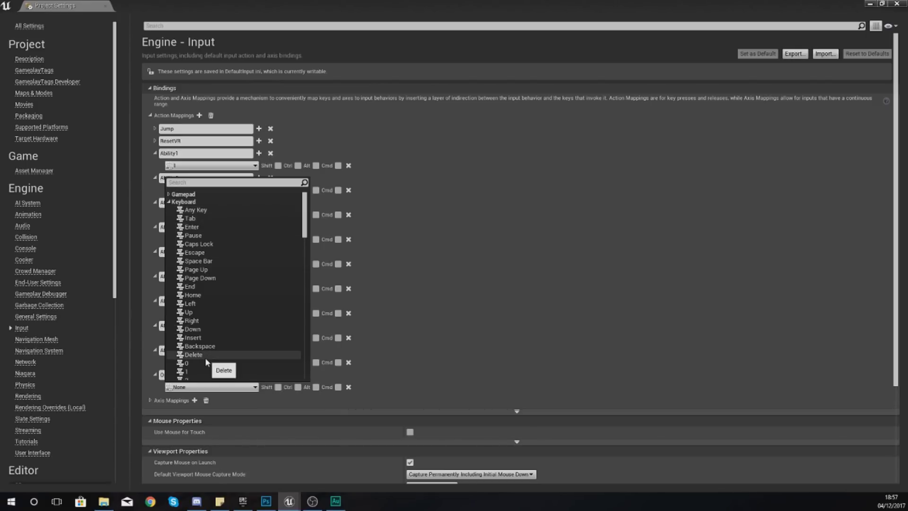
pyautogui.scroll(-6, 205, 357)
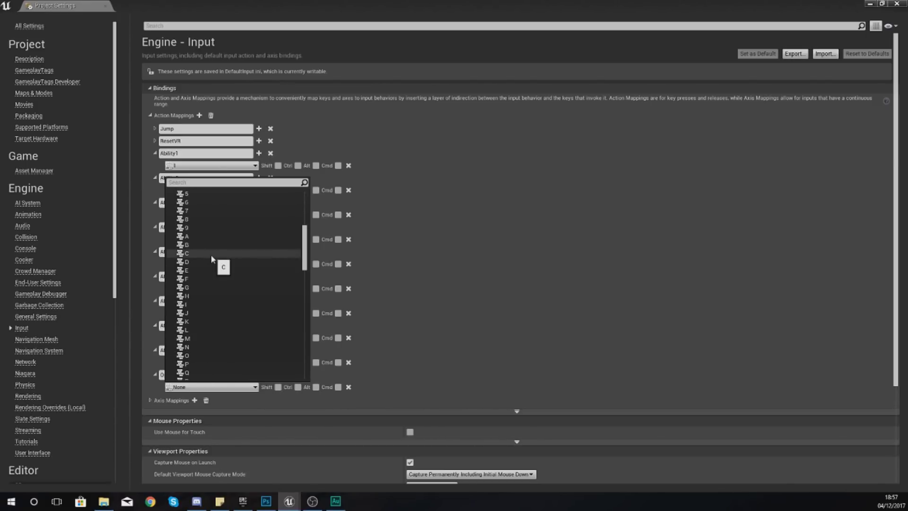
pyautogui.click(189, 245)
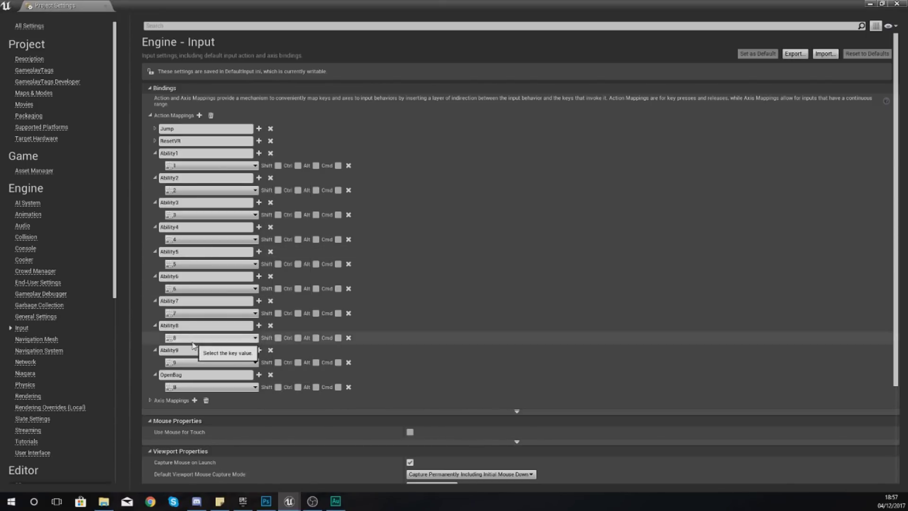
pyautogui.click(897, 4)
# Open the Sword_Character blueprint from ThirdPersonBP > Blueprints
pyautogui.click(41, 449)
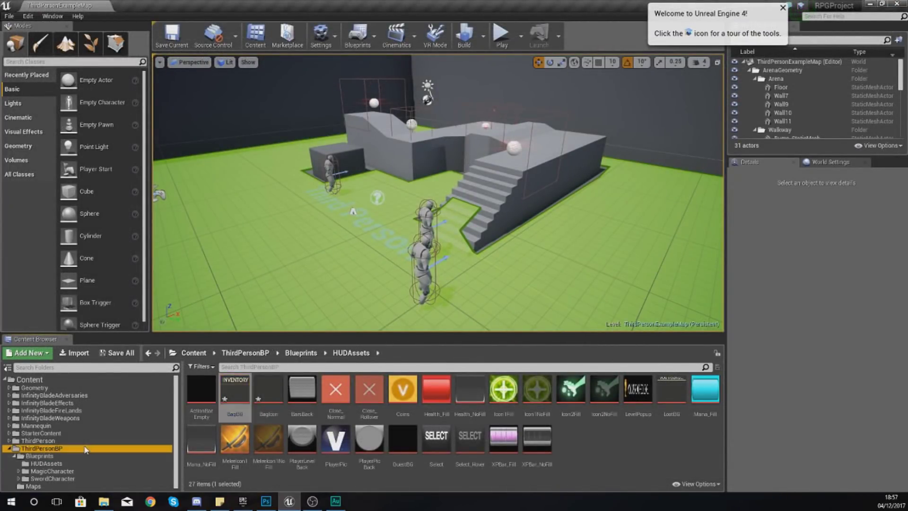
pyautogui.click(196, 411)
pyautogui.doubleClick(196, 410)
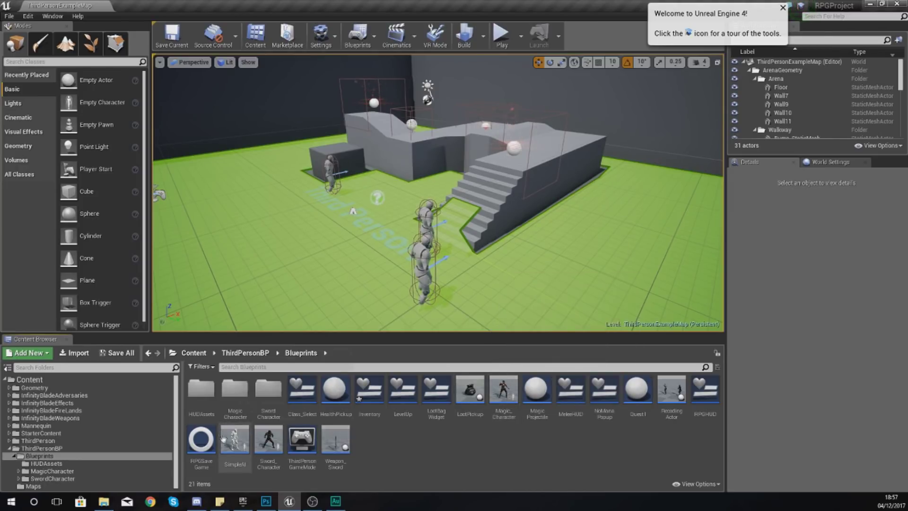
pyautogui.doubleClick(265, 443)
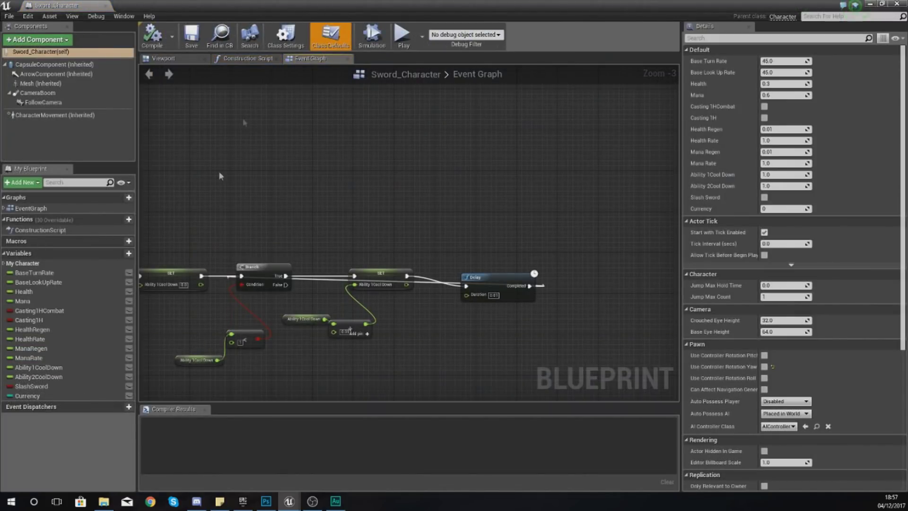
# Place an InputAction OpenBag event node in the Event Graph
pyautogui.scroll(-7, 220, 176)
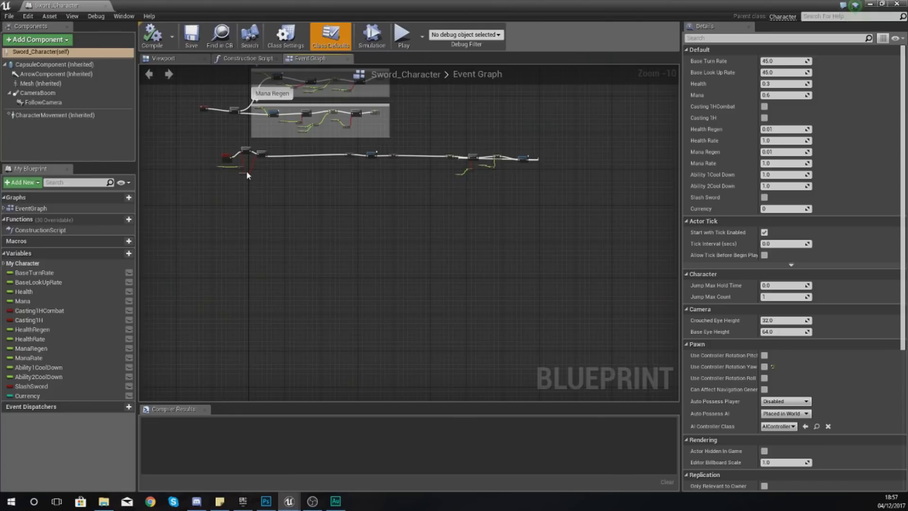
pyautogui.scroll(9, 247, 175)
pyautogui.rightClick(340, 190)
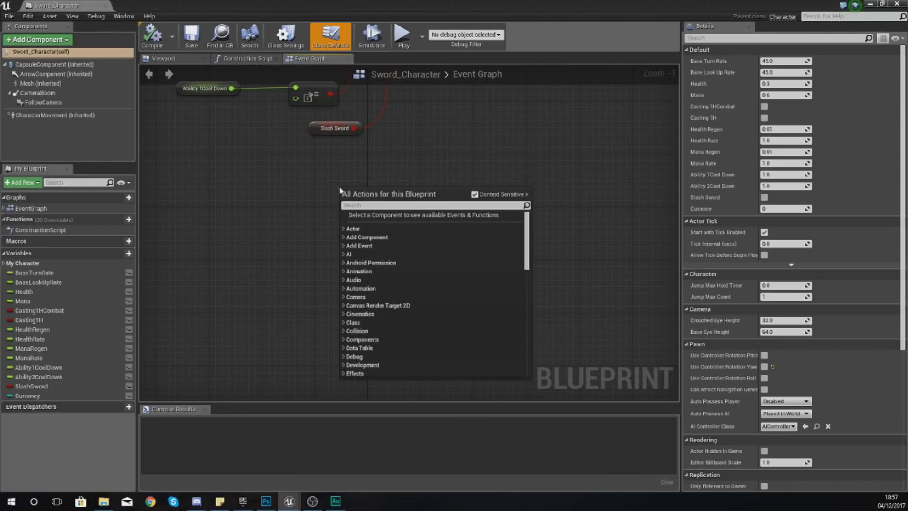
pyautogui.write('openbag')
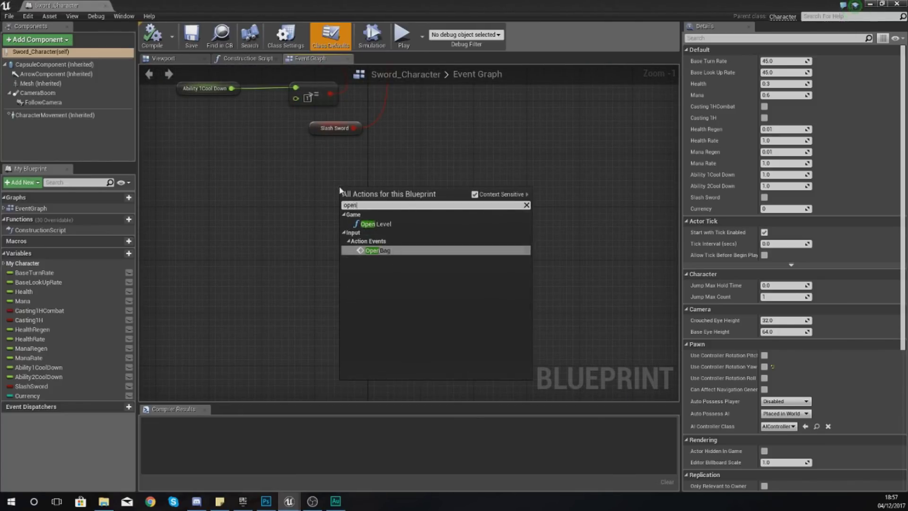
pyautogui.press('Return')
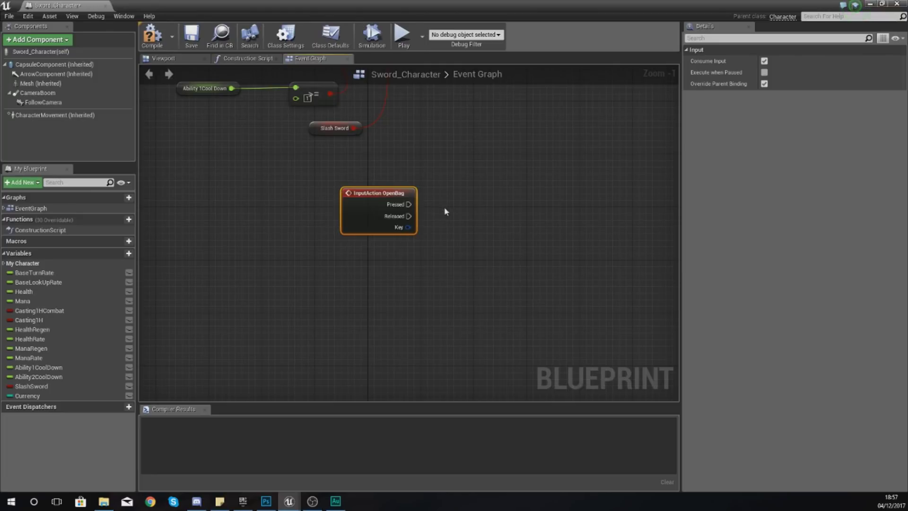
# Wire a Create Widget node to the InputAction OpenBag Pressed output
pyautogui.scroll(1, 444, 211)
pyautogui.moveTo(444, 212); pyautogui.dragTo(286, 225, button='right')
pyautogui.moveTo(286, 225); pyautogui.dragTo(420, 205)
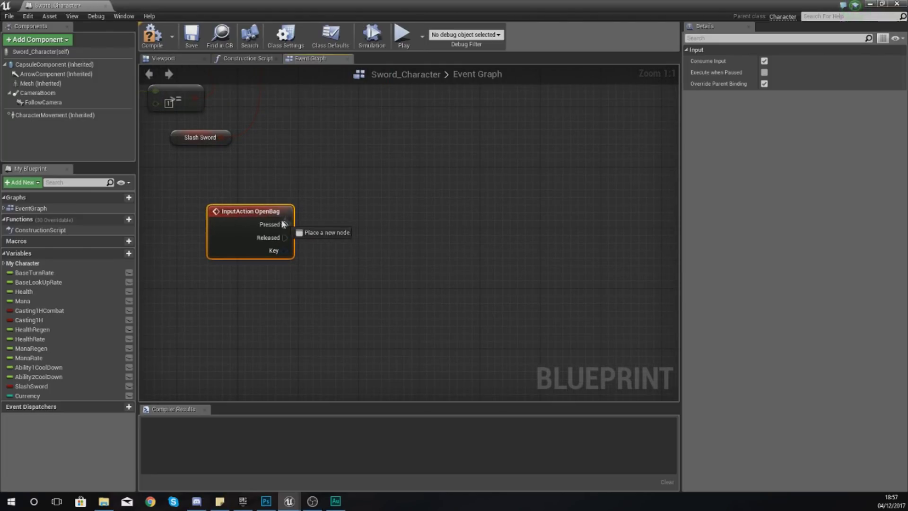
pyautogui.moveTo(324, 201); pyautogui.dragTo(408, 152)
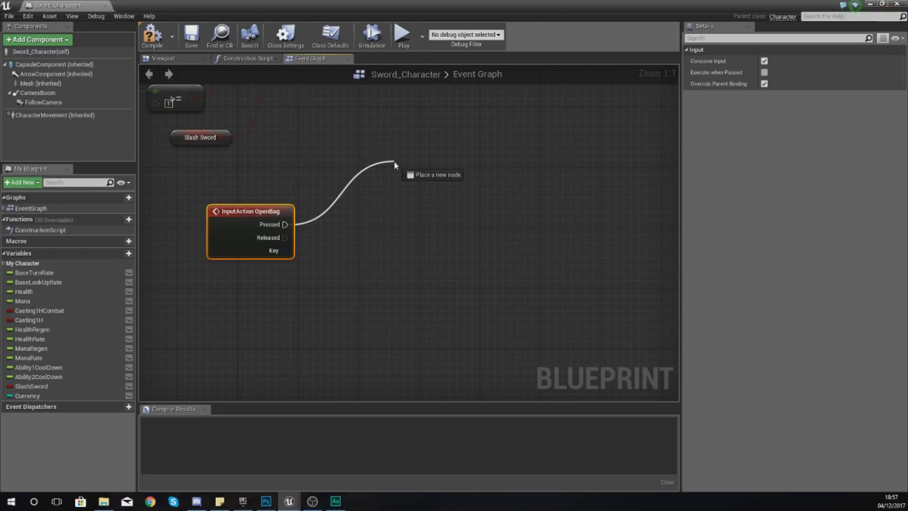
pyautogui.moveTo(364, 196); pyautogui.dragTo(364, 195)
pyautogui.write('c')
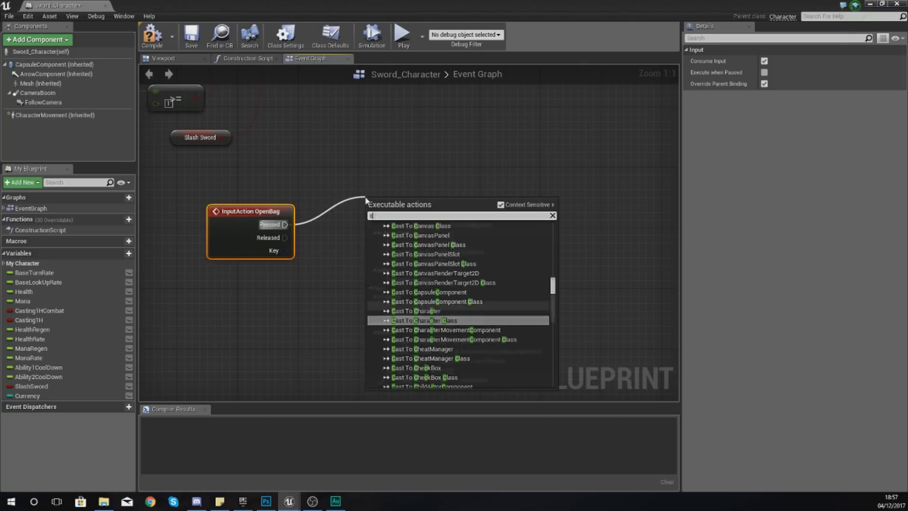
pyautogui.write('reate widge')
pyautogui.press('Return')
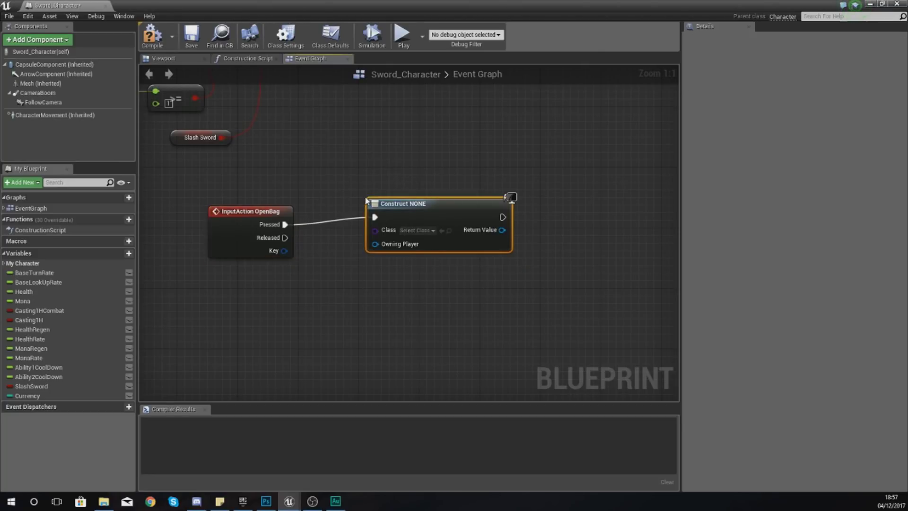
# Feed the widget's Return Value into Add to Viewport and set the Create Widget class to Inventory
pyautogui.moveTo(545, 232); pyautogui.dragTo(358, 246, button='right')
pyautogui.moveTo(382, 241); pyautogui.dragTo(394, 236)
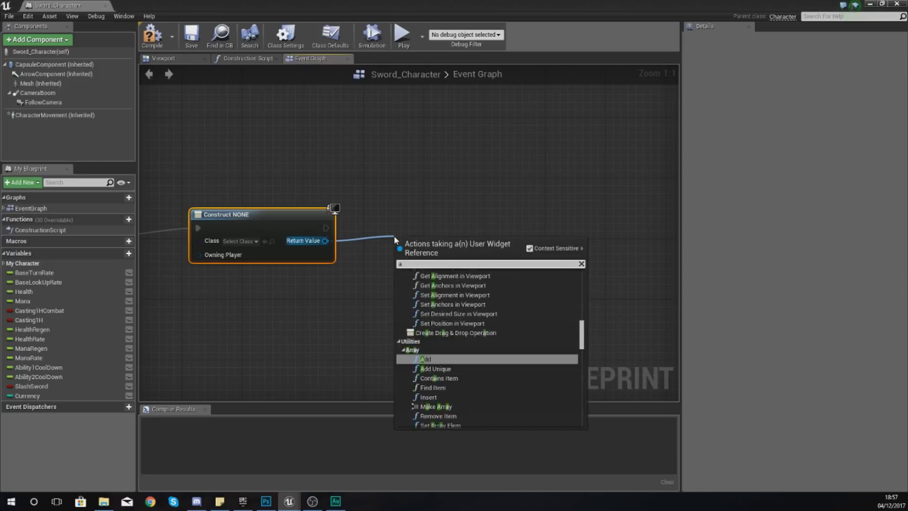
pyautogui.write('add to vi')
pyautogui.press('Return')
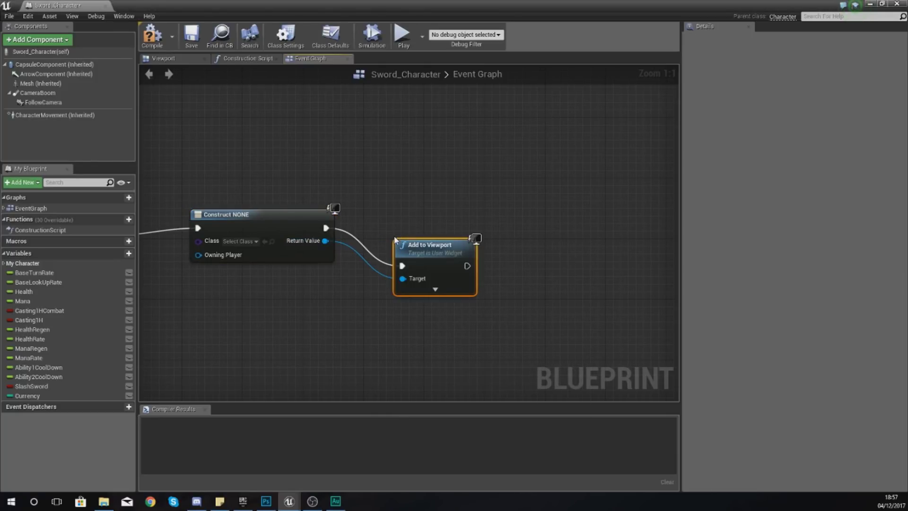
pyautogui.moveTo(209, 298); pyautogui.dragTo(350, 241, button='right')
pyautogui.click(381, 204)
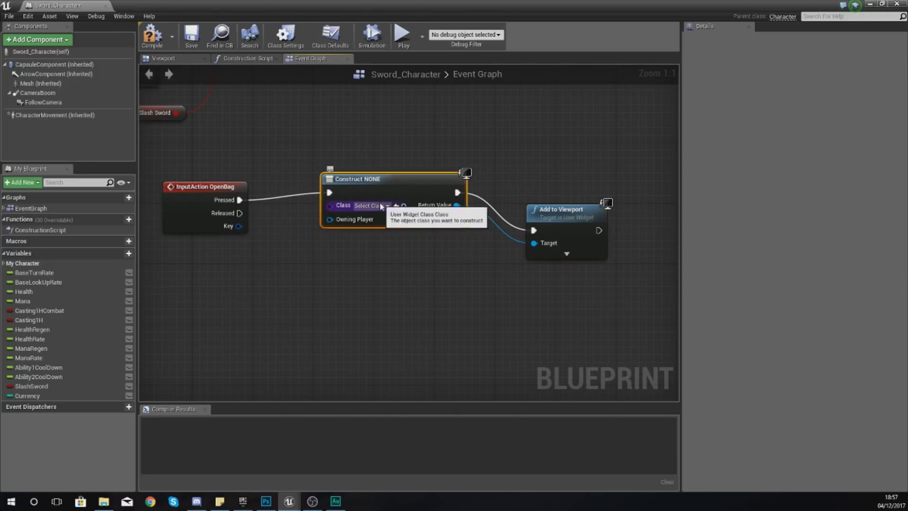
pyautogui.click(381, 205)
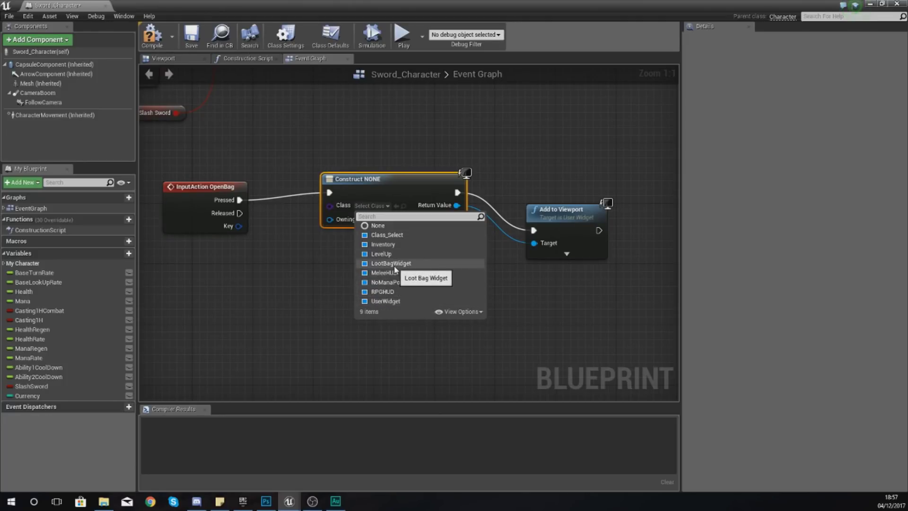
pyautogui.click(392, 244)
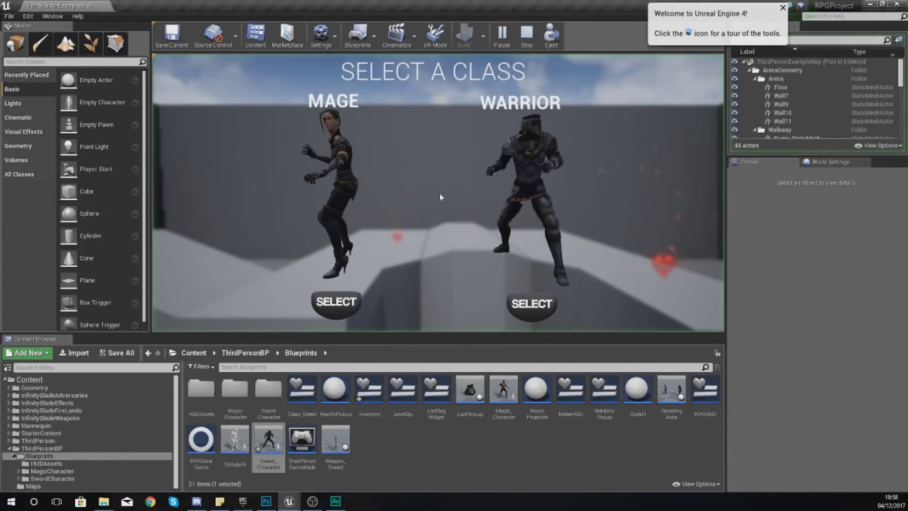
# Play as the Warrior, run and jump around the arena, then stop with Esc
pyautogui.click(530, 311)
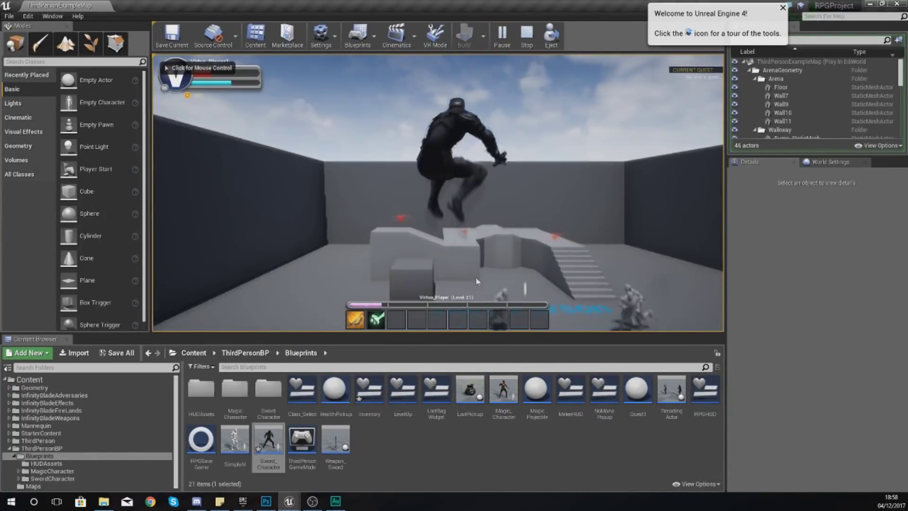
pyautogui.press('w')
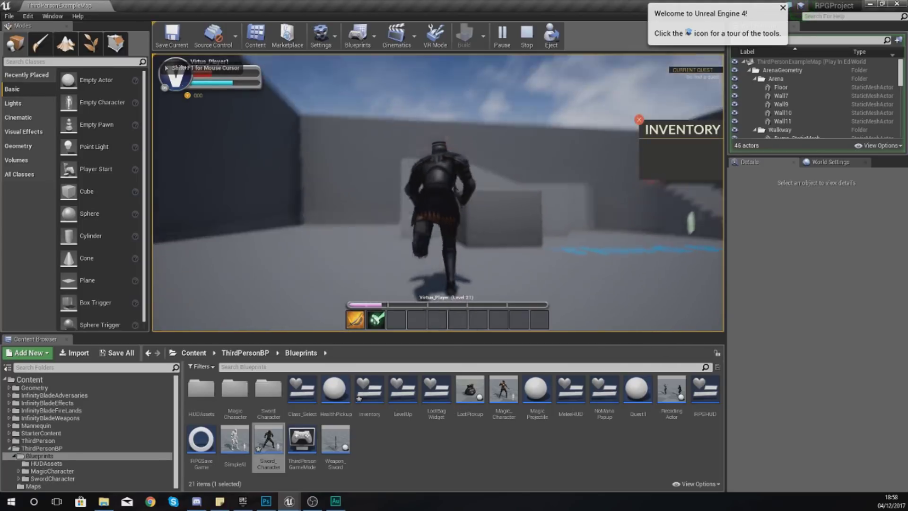
pyautogui.press('space')
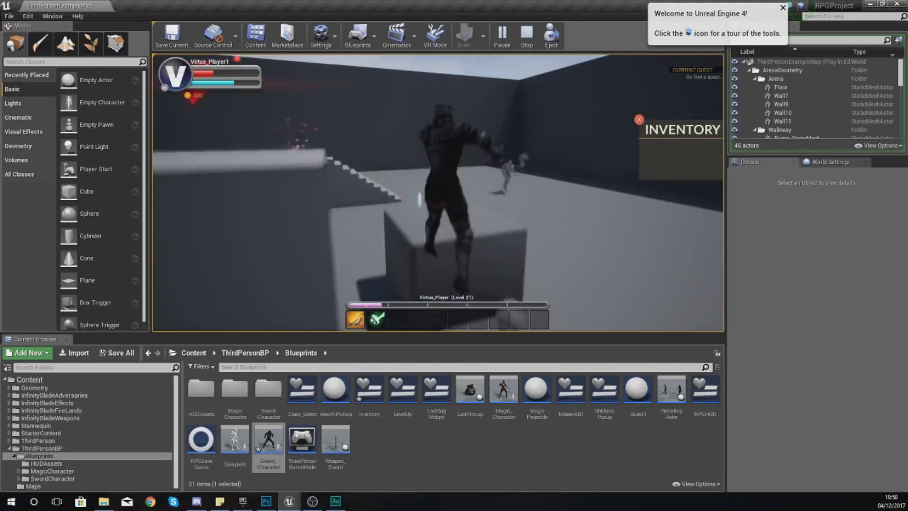
pyautogui.press('w')
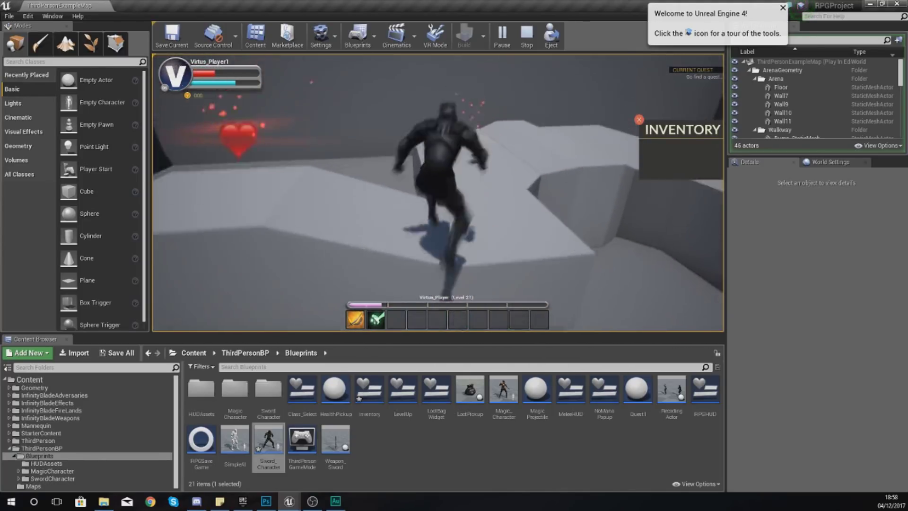
pyautogui.press('1')
pyautogui.press('w')
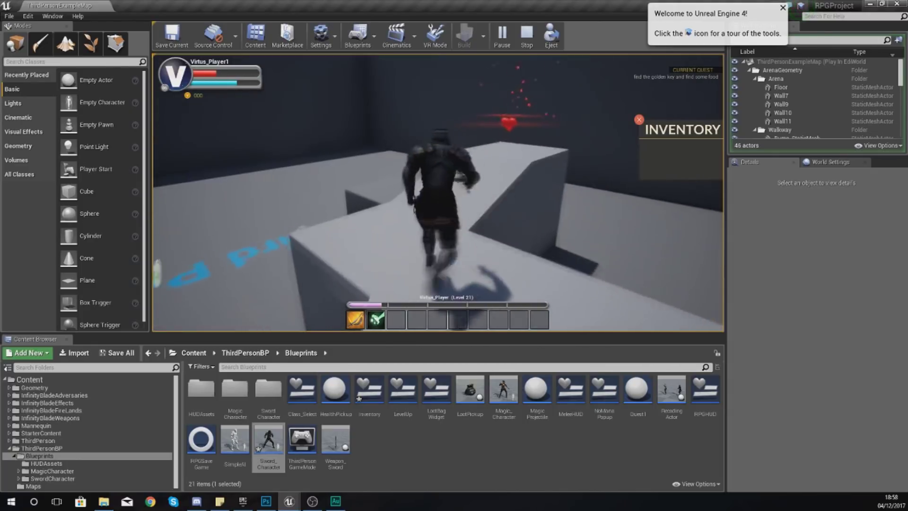
pyautogui.press('w')
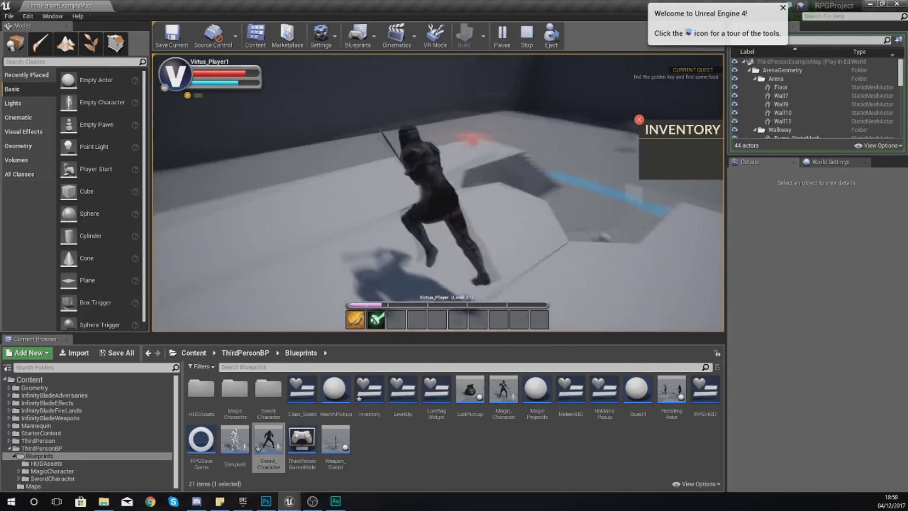
pyautogui.press('w')
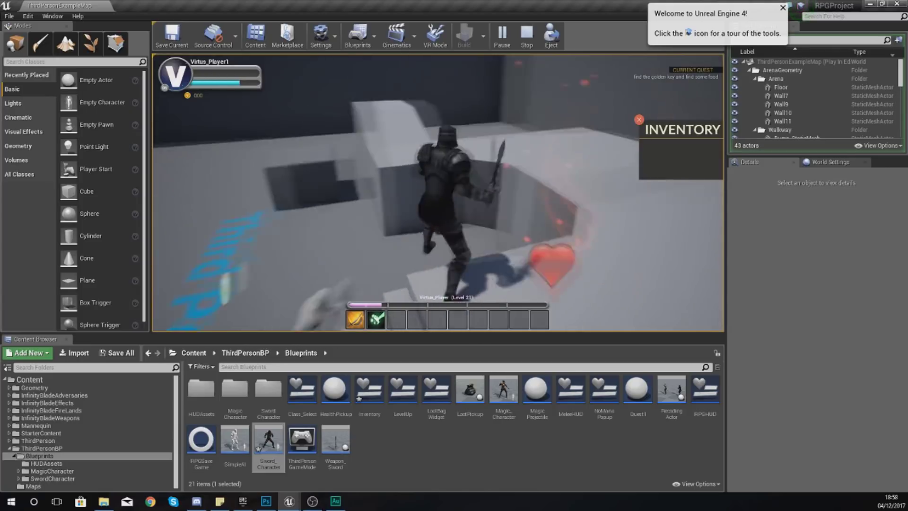
pyautogui.press('Escape')
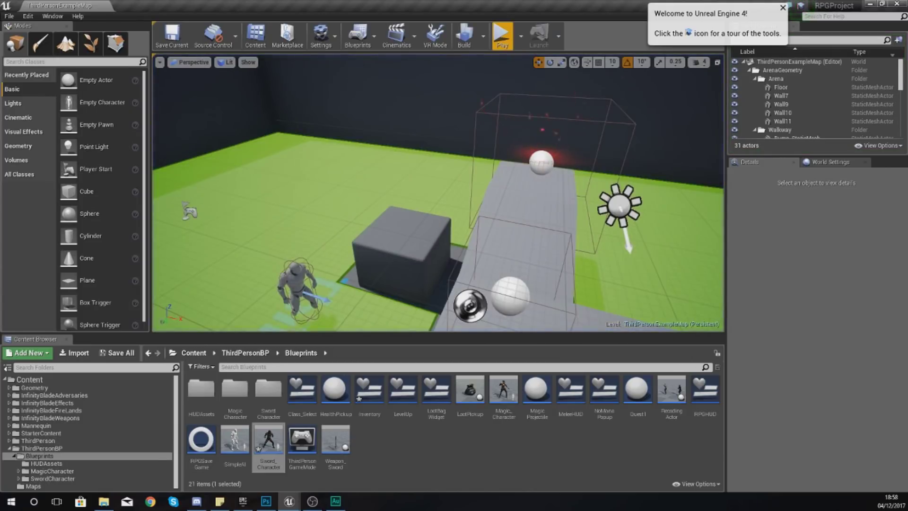
# In Sword_Character, add a Cast To PlayerController node after Add to Viewport
pyautogui.doubleClick(269, 445)
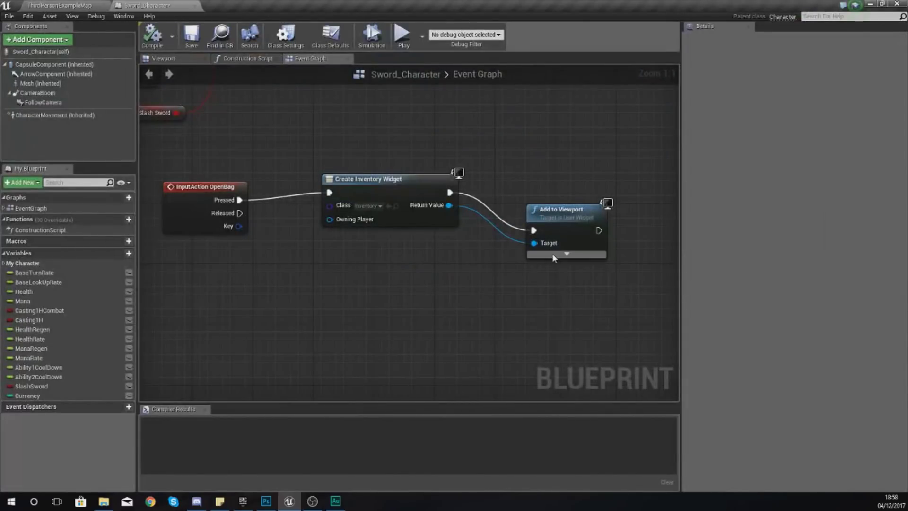
pyautogui.moveTo(634, 251); pyautogui.dragTo(415, 262, button='right')
pyautogui.moveTo(380, 242); pyautogui.dragTo(478, 225)
pyautogui.write('set show')
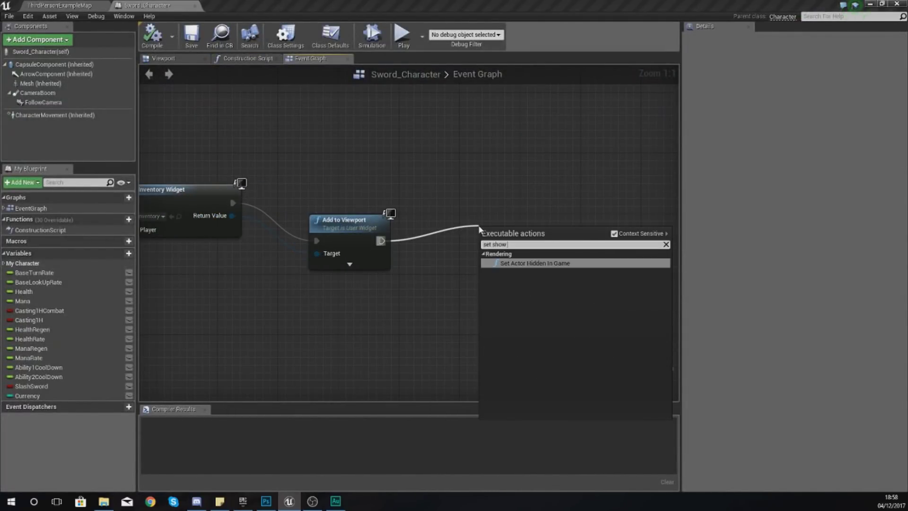
pyautogui.press('BackSpace')
pyautogui.press('BackSpace')
pyautogui.press('BackSpace')
pyautogui.press('BackSpace')
pyautogui.press('BackSpace')
pyautogui.press('BackSpace')
pyautogui.press('BackSpace')
pyautogui.press('BackSpace')
pyautogui.write('cast to')
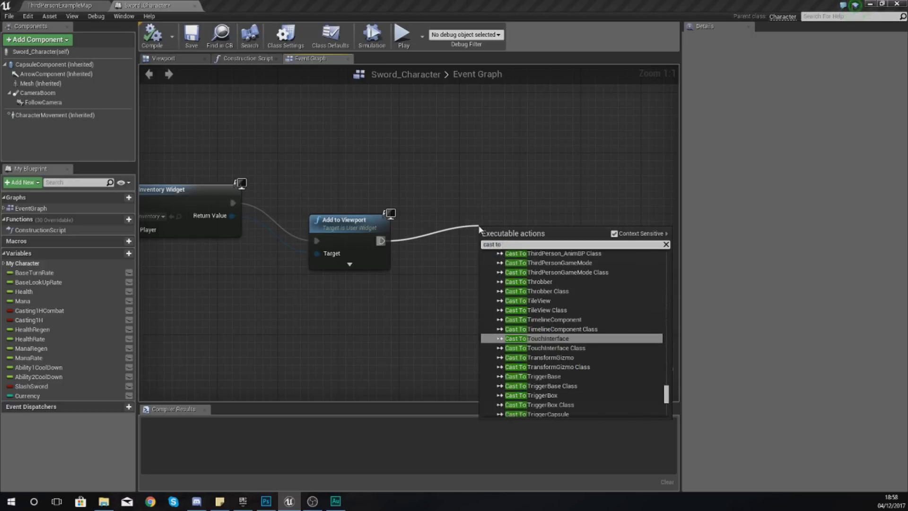
pyautogui.write(' thirdpersoncon')
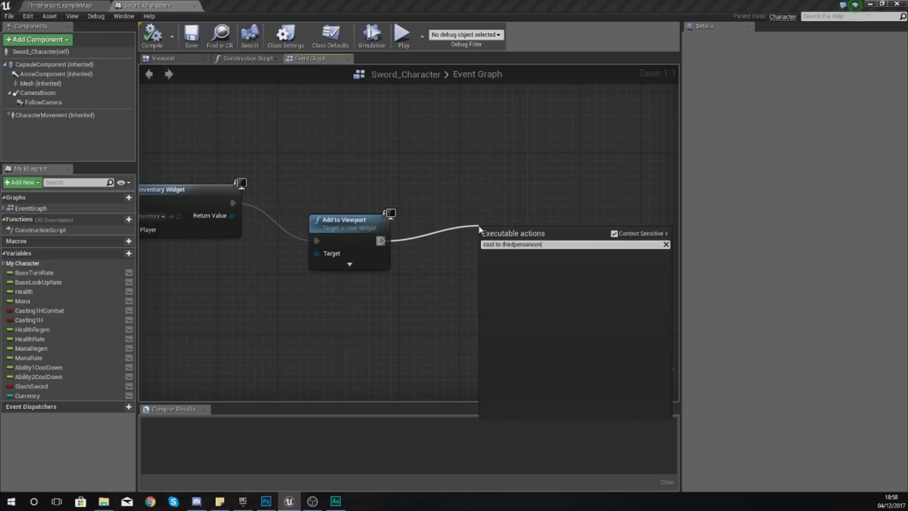
pyautogui.press('BackSpace')
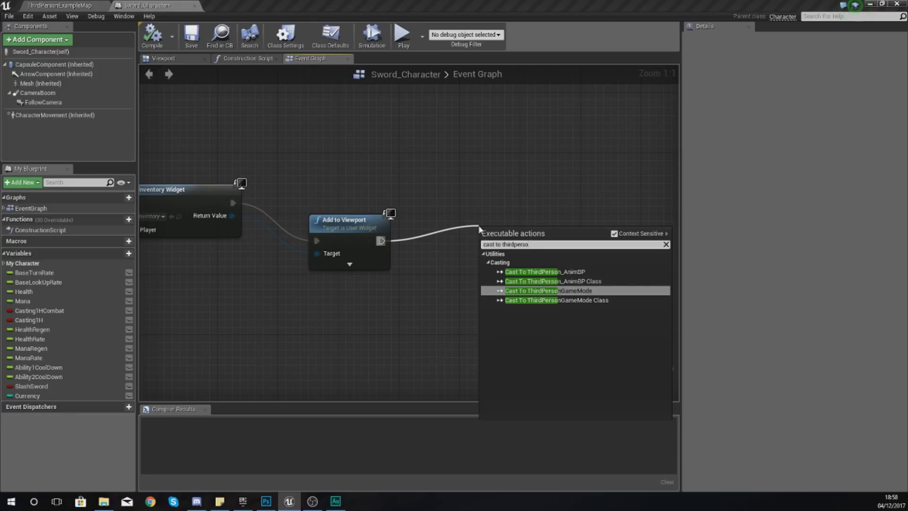
pyautogui.press('BackSpace')
pyautogui.press('BackSpace')
pyautogui.press('BackSpace')
pyautogui.press('BackSpace')
pyautogui.press('BackSpace')
pyautogui.write('player controlle')
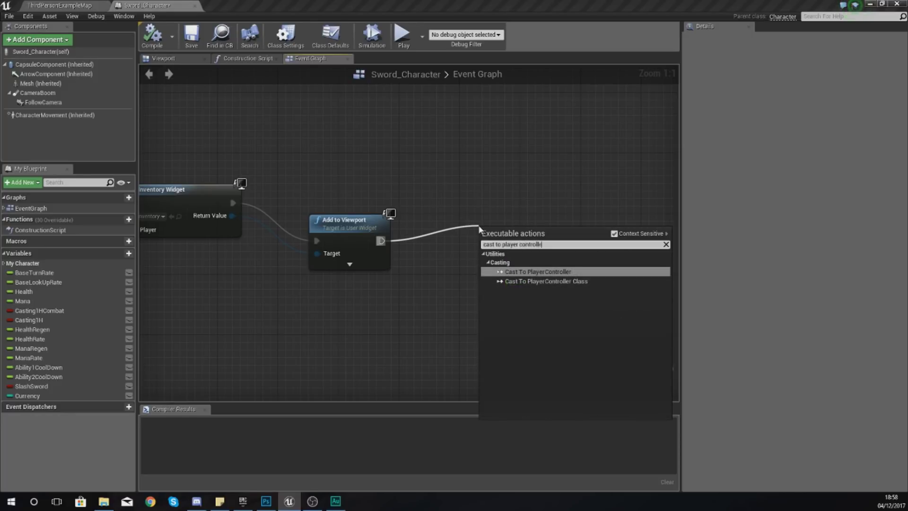
pyautogui.press('Return')
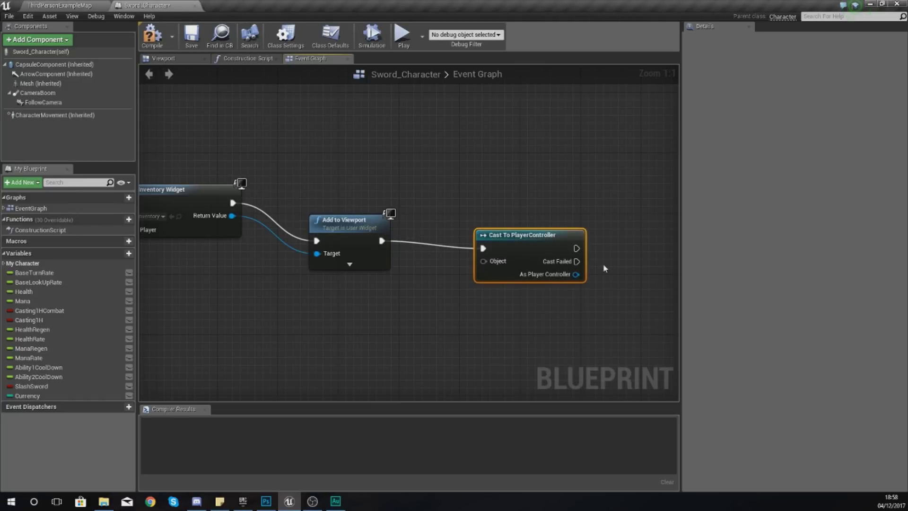
# Add a Set Show Mouse Cursor node, checked, running after the cast
pyautogui.moveTo(604, 268); pyautogui.dragTo(389, 274, button='right')
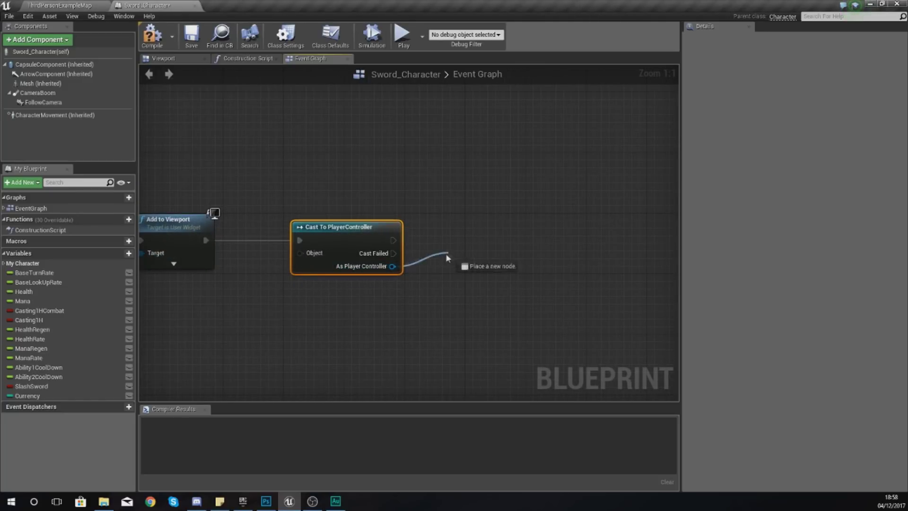
pyautogui.moveTo(337, 298); pyautogui.dragTo(471, 233)
pyautogui.write('set show')
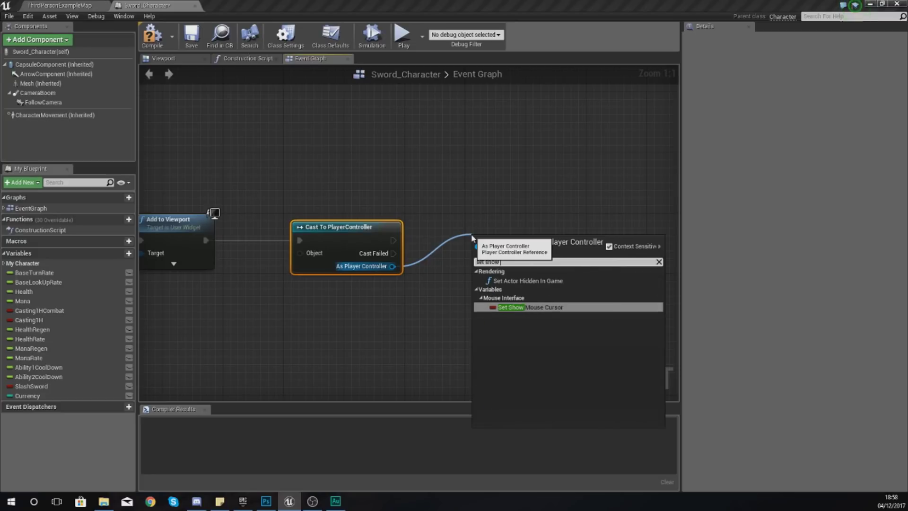
pyautogui.press('Return')
pyautogui.click(548, 261)
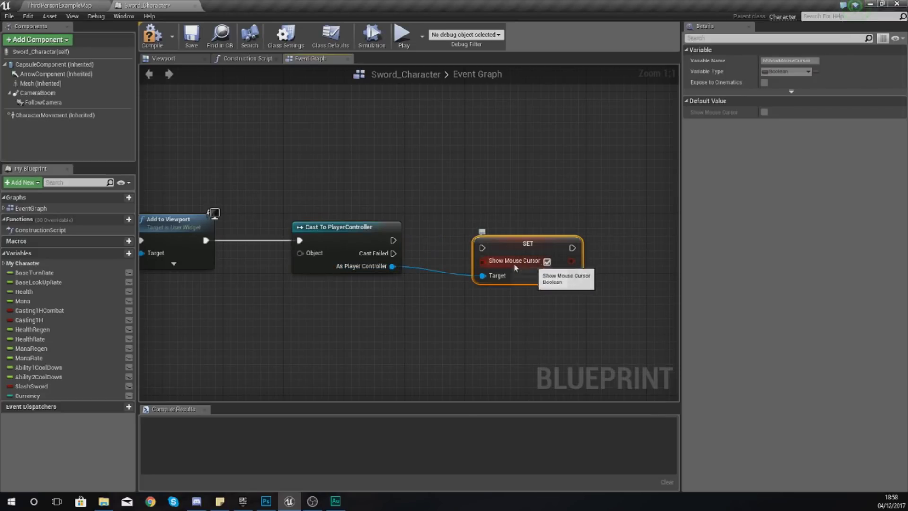
pyautogui.moveTo(482, 248); pyautogui.dragTo(482, 251)
# Feed Get Player Controller into the cast's Object input and compile
pyautogui.moveTo(324, 292); pyautogui.dragTo(371, 266, button='right')
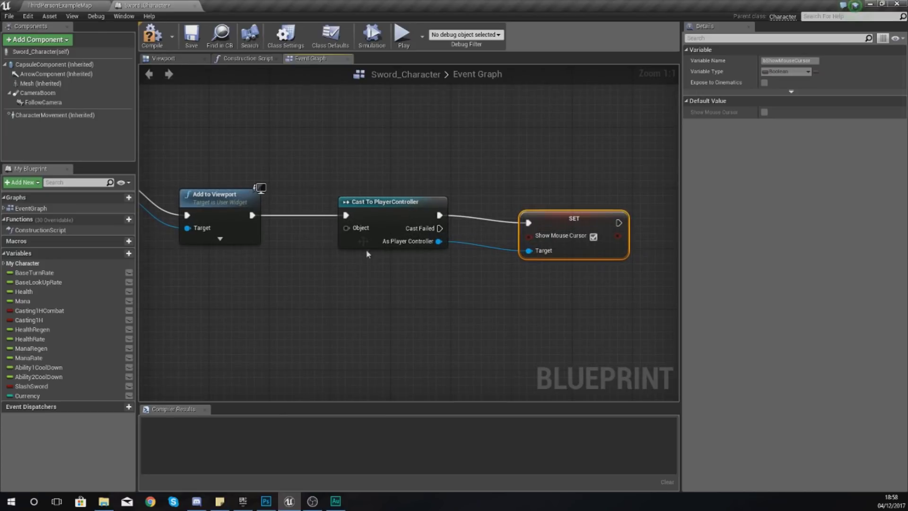
pyautogui.moveTo(346, 228); pyautogui.dragTo(258, 327)
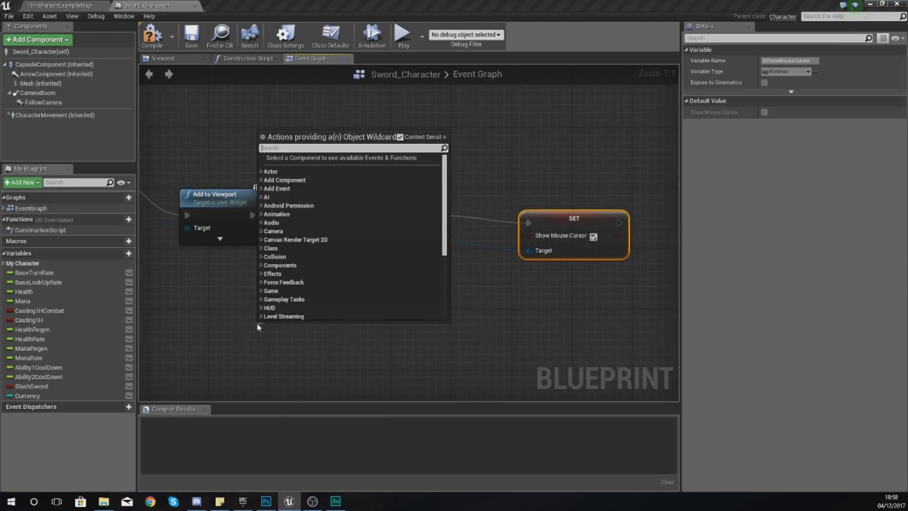
pyautogui.write('get player controll')
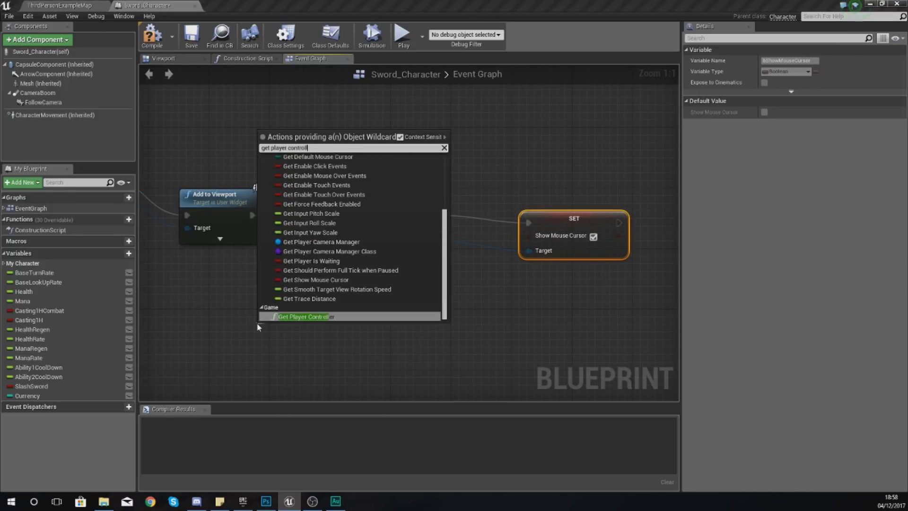
pyautogui.press('Return')
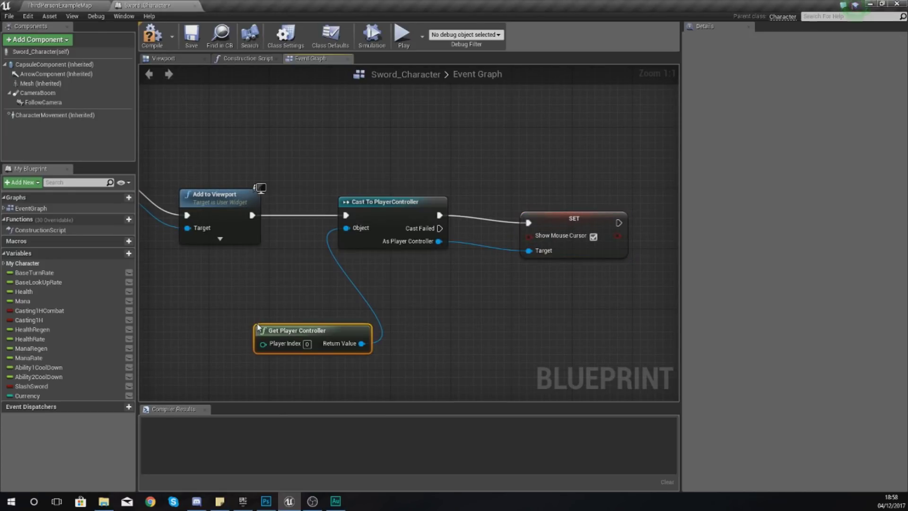
pyautogui.click(150, 37)
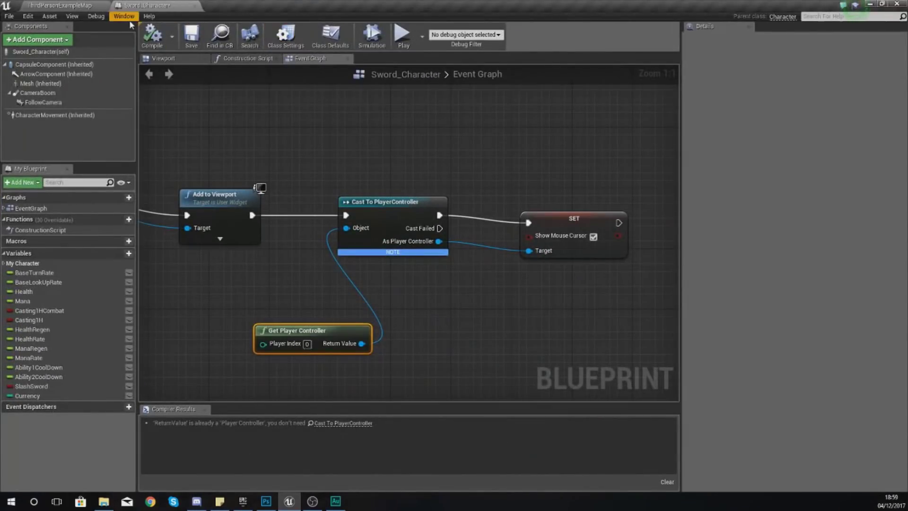
# Test as the Warrior: open the inventory in game, close it with its X, then stop play
pyautogui.click(87, 7)
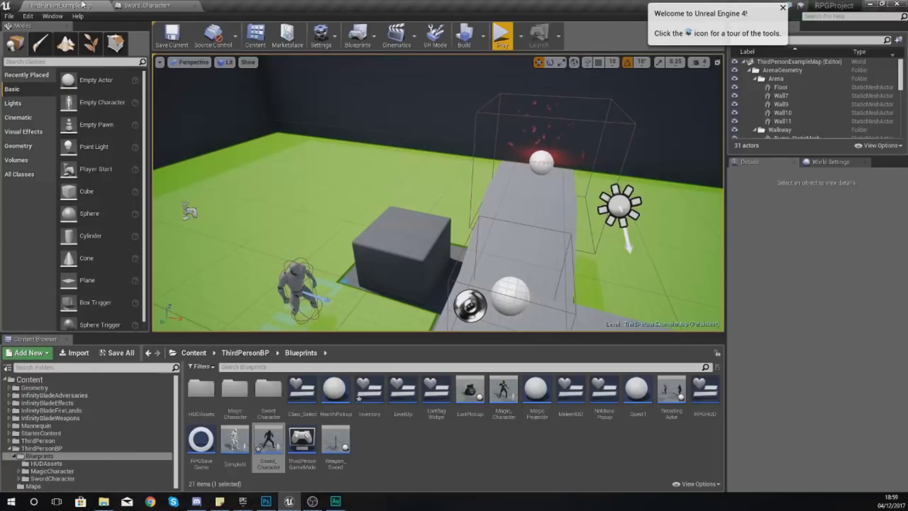
pyautogui.click(503, 35)
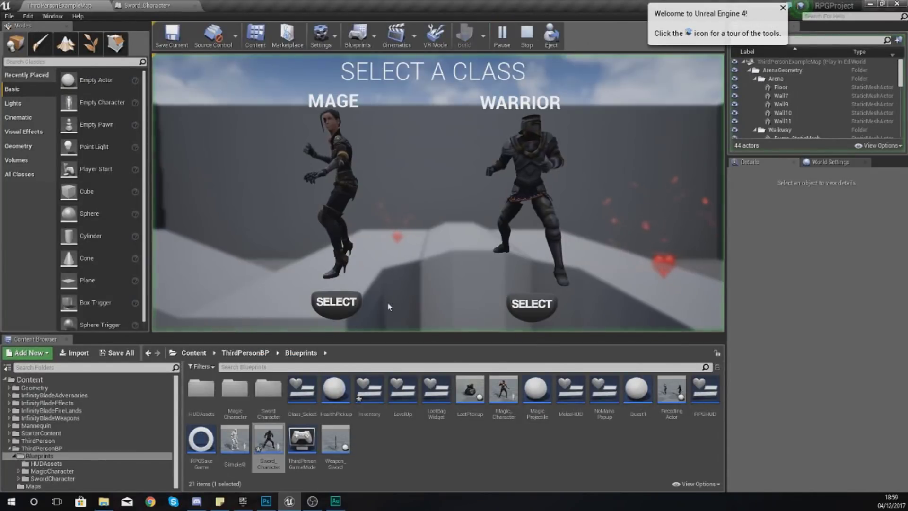
pyautogui.click(531, 304)
pyautogui.press('w')
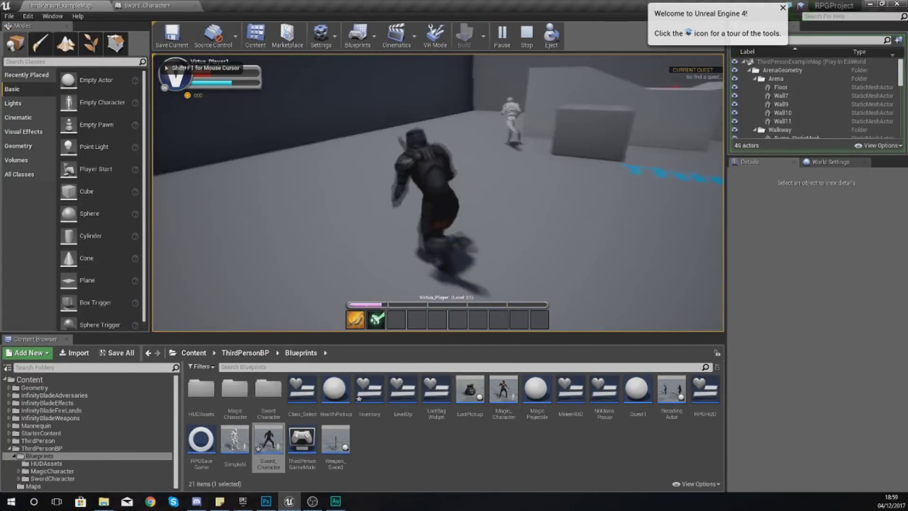
pyautogui.press('i')
pyautogui.press('d')
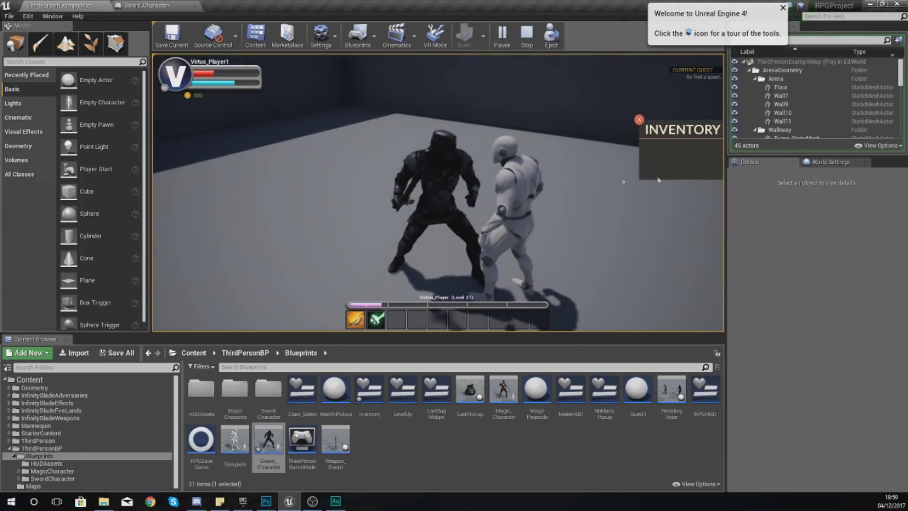
pyautogui.click(639, 119)
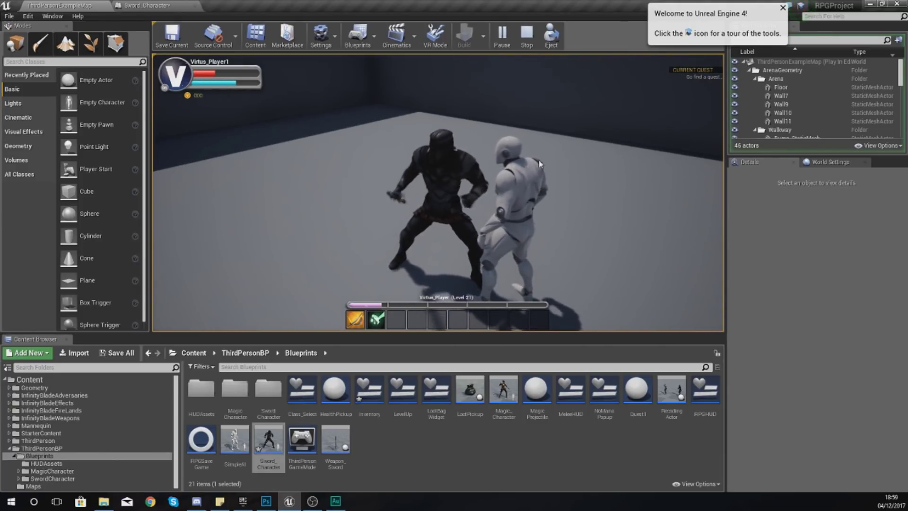
pyautogui.press('Escape')
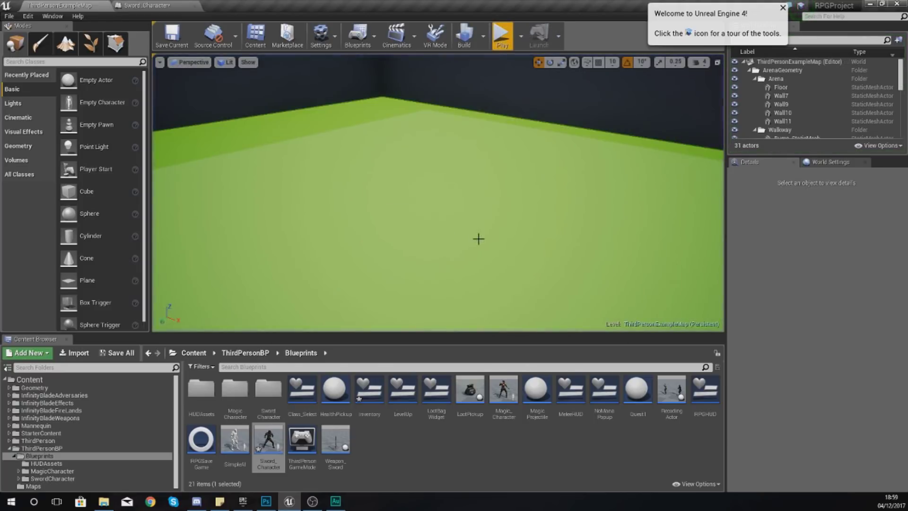
# Review Sword_Character's inventory and mouse-cursor node chain, then close that blueprint
pyautogui.doubleClick(271, 447)
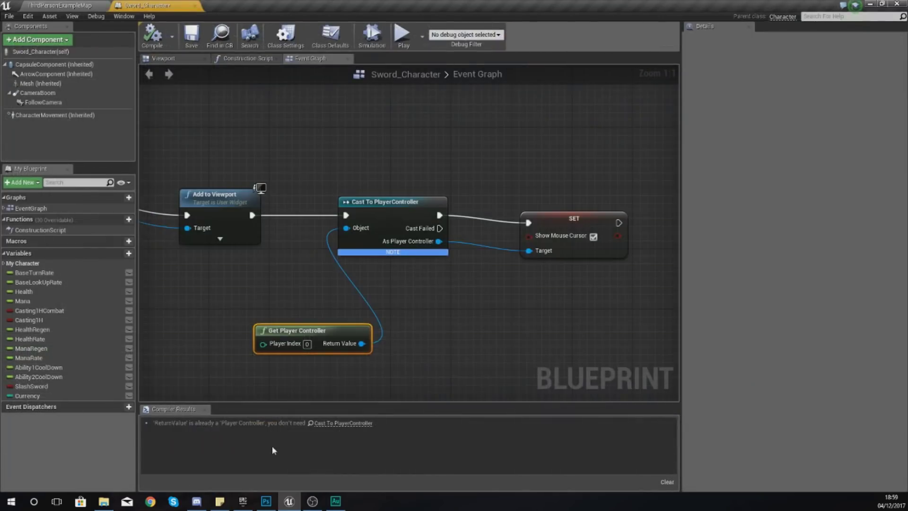
pyautogui.scroll(-4, 364, 303)
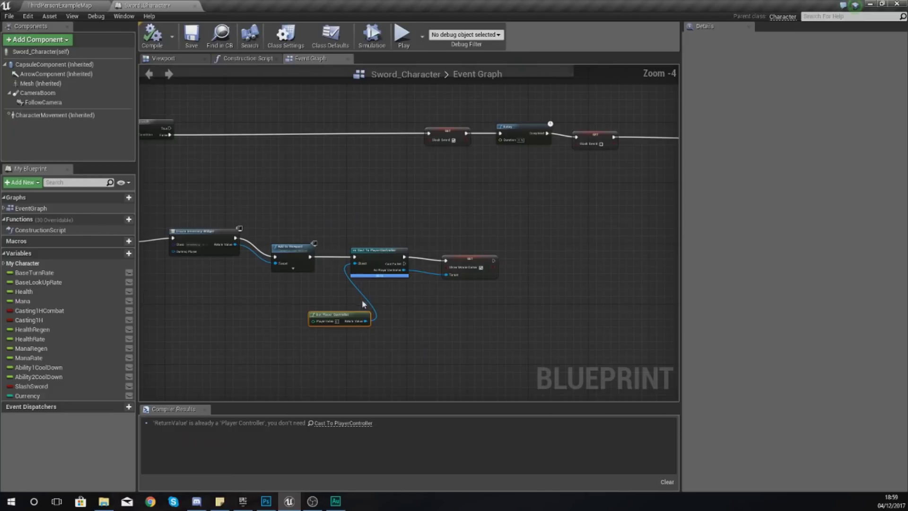
pyautogui.moveTo(419, 291); pyautogui.dragTo(541, 295, button='right')
pyautogui.moveTo(505, 298); pyautogui.dragTo(199, 235)
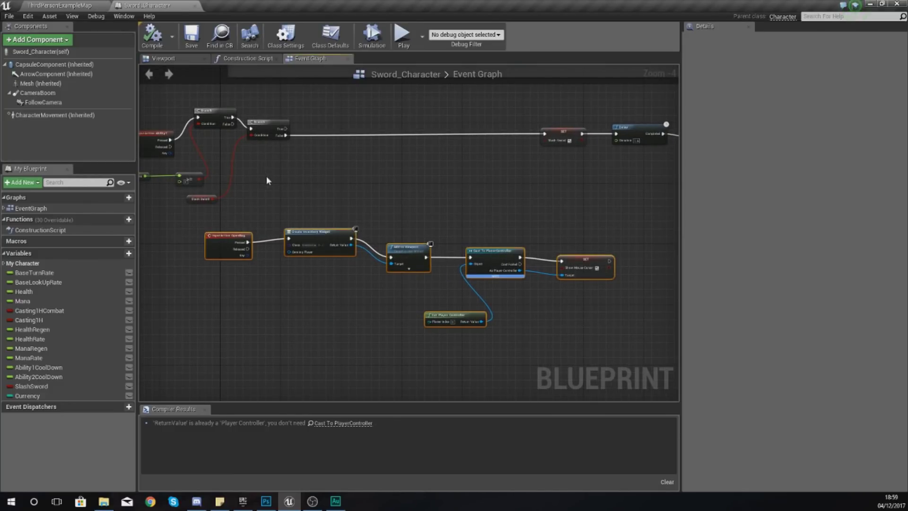
pyautogui.click(196, 7)
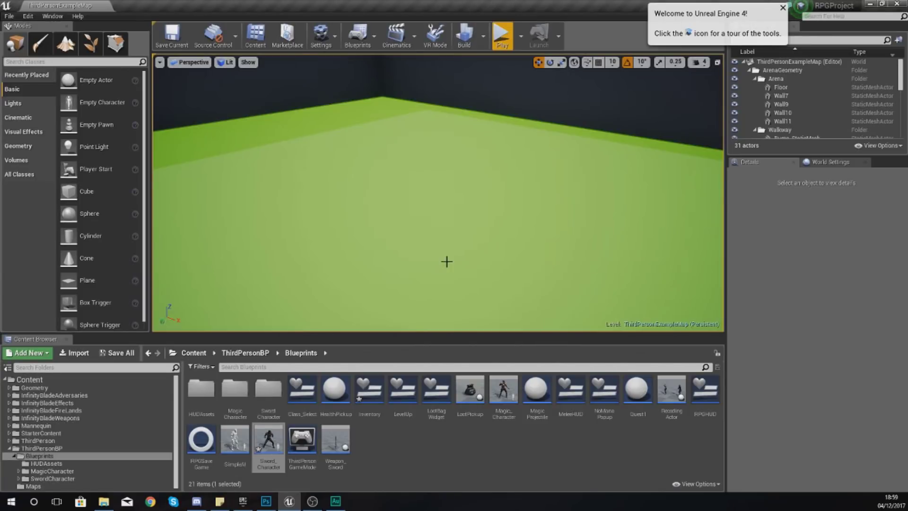
# Open Magic_Character, view its Add to Viewport / Show Mouse Cursor chain, compile and close it
pyautogui.doubleClick(516, 415)
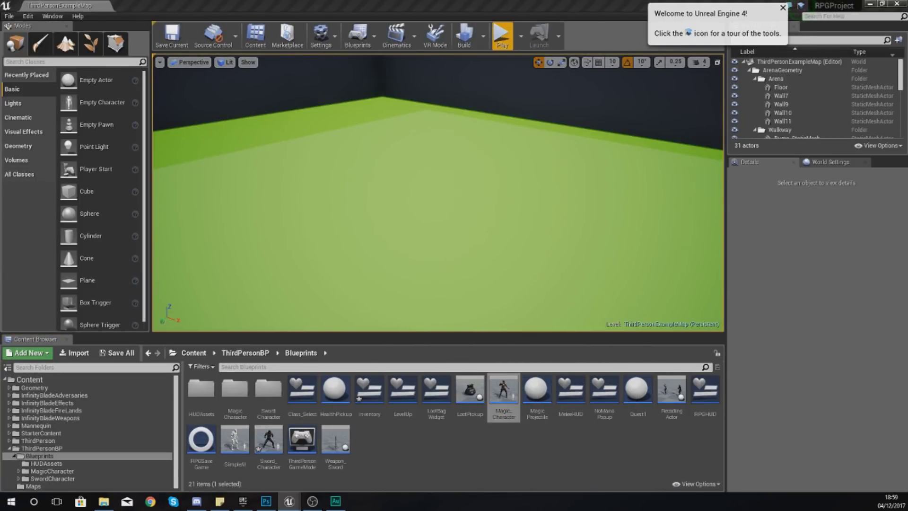
pyautogui.scroll(-10, 293, 381)
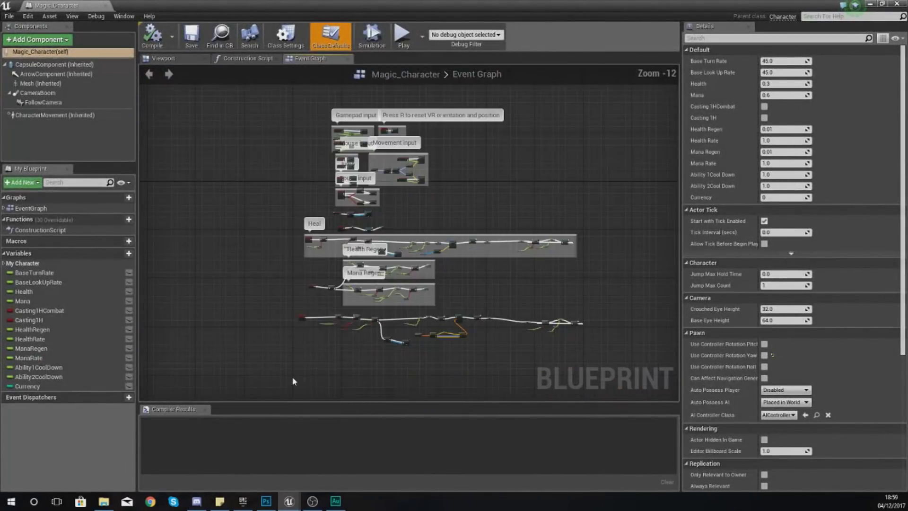
pyautogui.moveTo(293, 381)
pyautogui.mouseDown(button='right')
pyautogui.moveTo(303, 348)
pyautogui.moveTo(365, 252)
pyautogui.mouseUp(button='right')
pyautogui.click(364, 252)
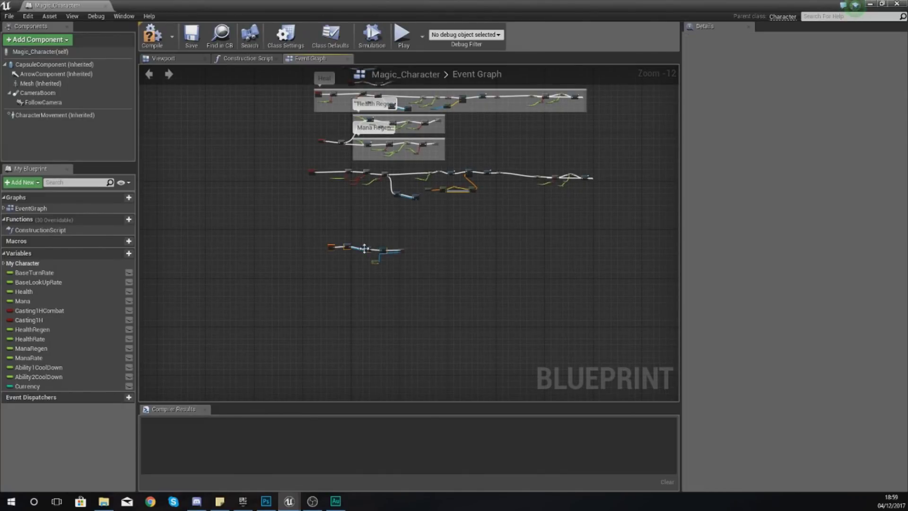
pyautogui.scroll(11, 367, 245)
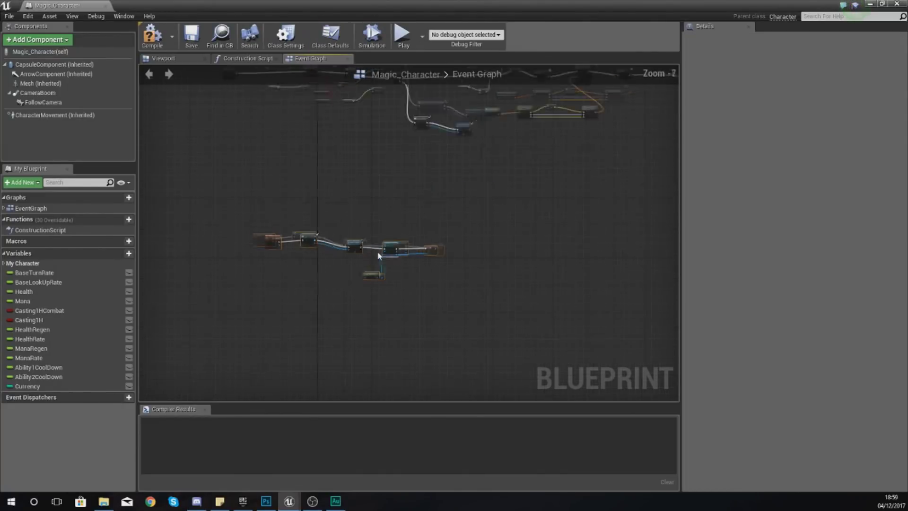
pyautogui.click(152, 35)
pyautogui.click(109, 5)
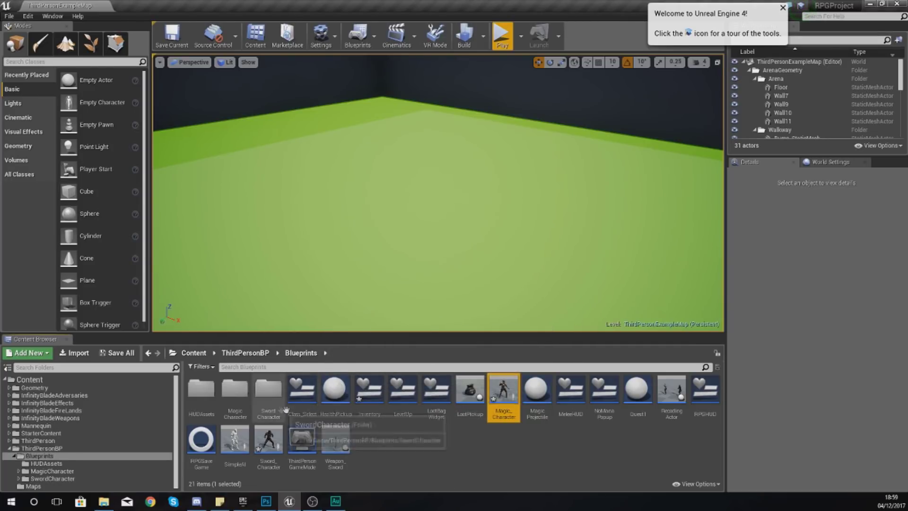
# In the Inventory widget, add the close button's On Clicked event beside Remove from Parent
pyautogui.doubleClick(376, 402)
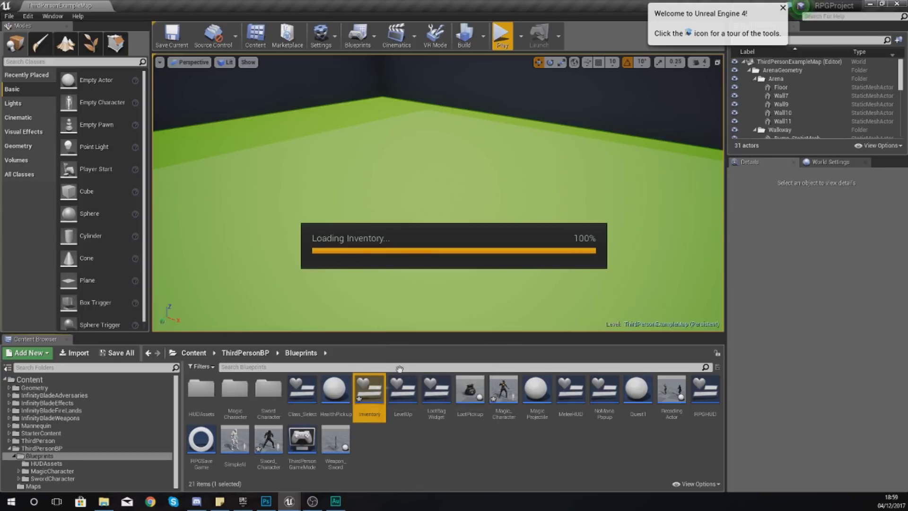
pyautogui.click(570, 140)
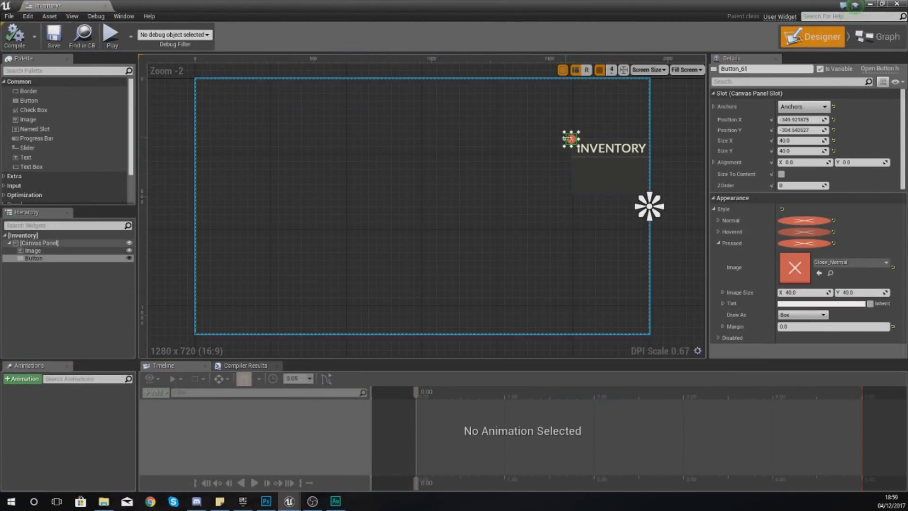
pyautogui.scroll(-10, 862, 217)
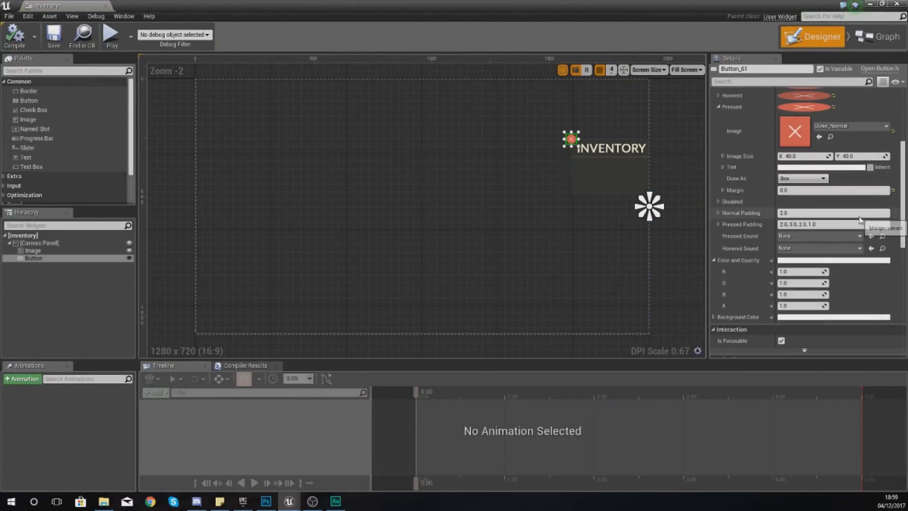
pyautogui.scroll(-1, 855, 230)
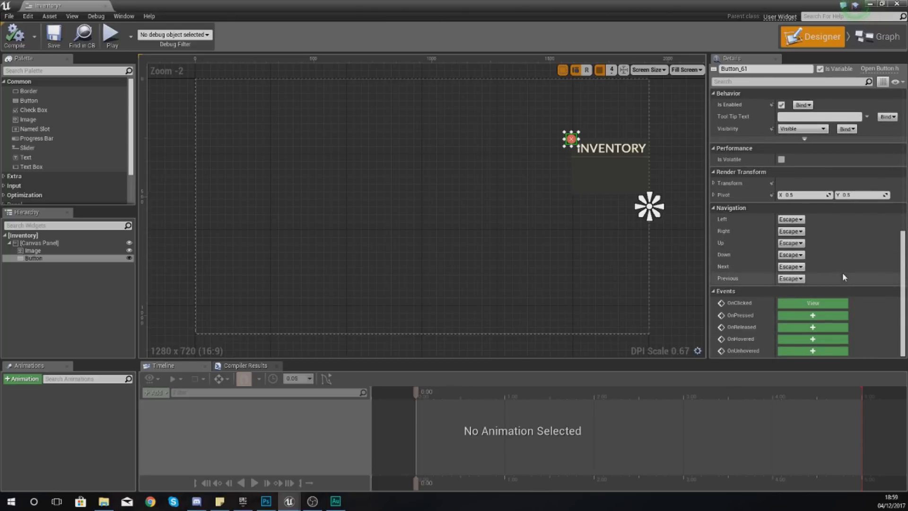
pyautogui.click(796, 306)
pyautogui.moveTo(867, 190); pyautogui.dragTo(634, 211, button='right')
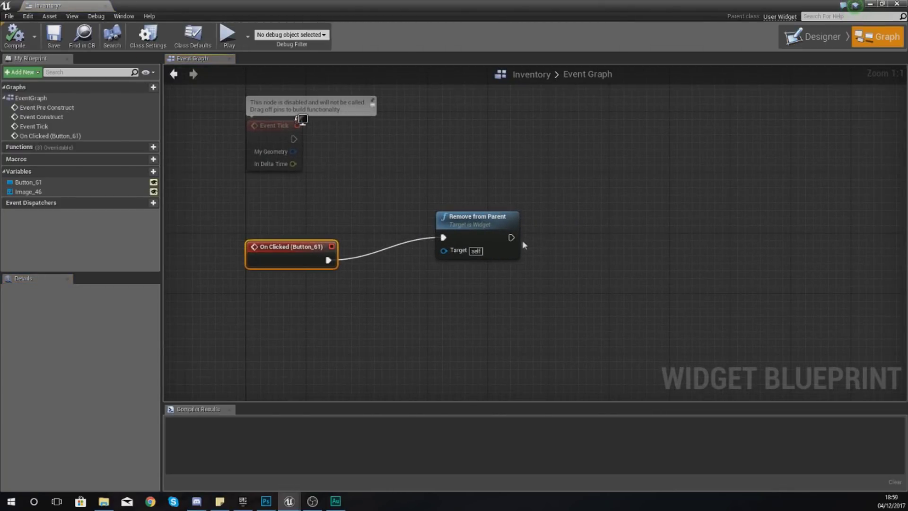
pyautogui.moveTo(516, 243); pyautogui.dragTo(483, 244)
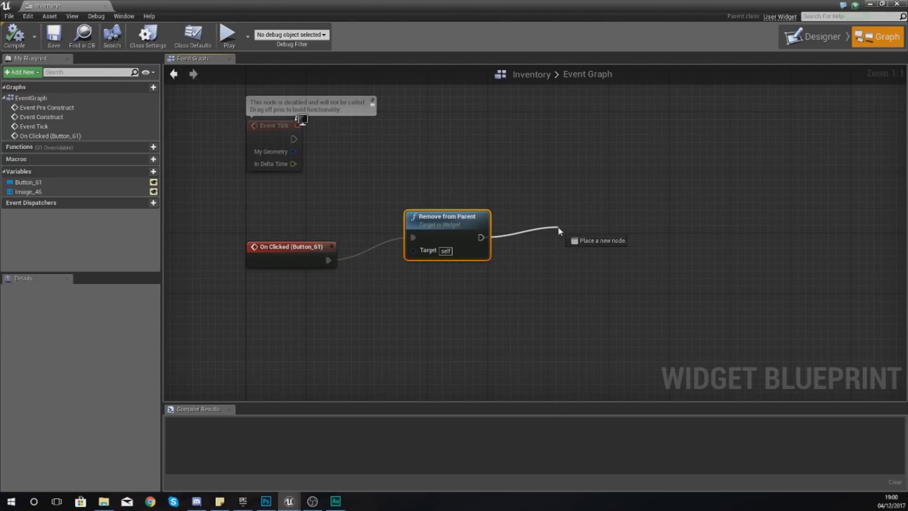
# Add a Cast To PlayerController node after Remove from Parent
pyautogui.moveTo(559, 231); pyautogui.dragTo(559, 231)
pyautogui.write('cast to')
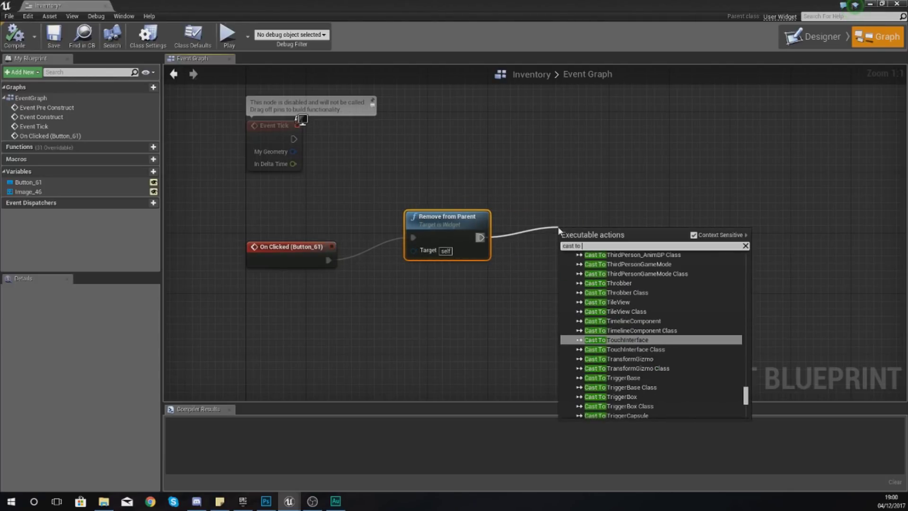
pyautogui.write(' third')
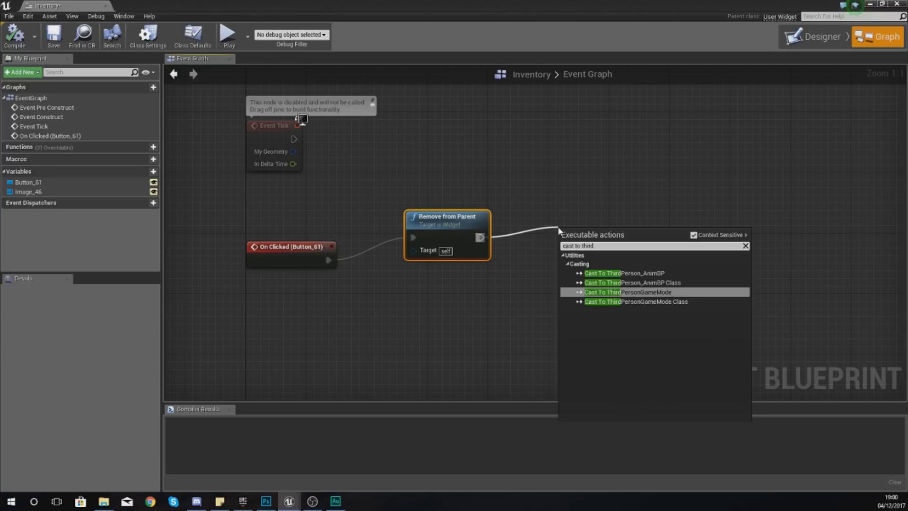
pyautogui.press('BackSpace')
pyautogui.press('BackSpace')
pyautogui.press('BackSpace')
pyautogui.press('BackSpace')
pyautogui.press('BackSpace')
pyautogui.write('player co')
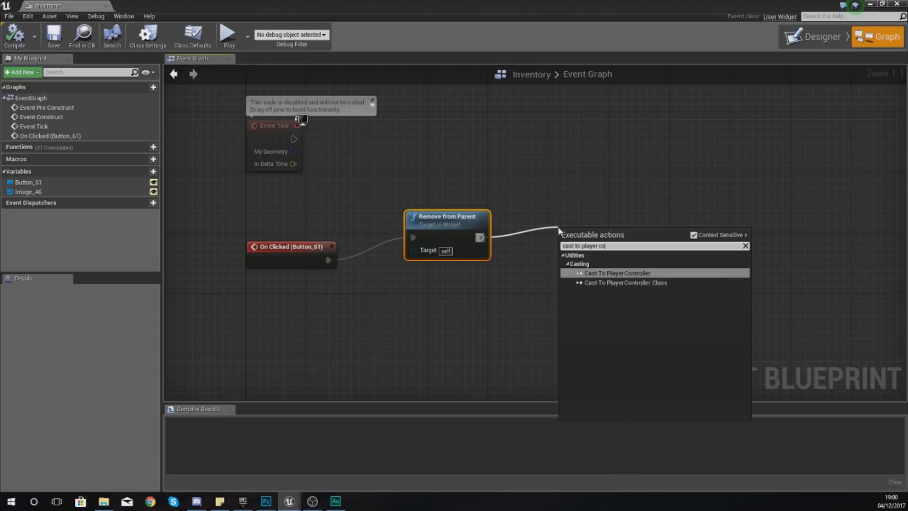
pyautogui.press('BackSpace')
pyautogui.press('BackSpace')
pyautogui.write('co')
pyautogui.press('Return')
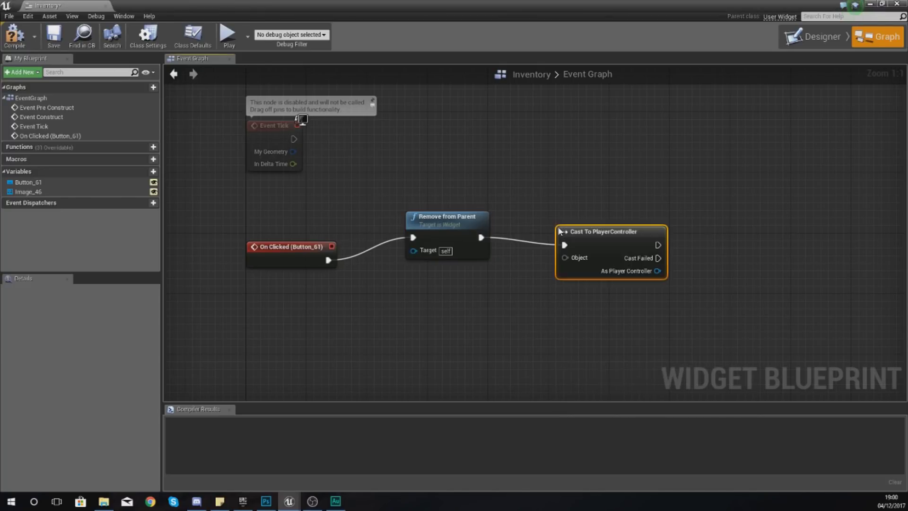
# Add Set Show Mouse Cursor (off) after the cast, feed the cast Get Player Controller, then close and play
pyautogui.moveTo(657, 270); pyautogui.dragTo(681, 275)
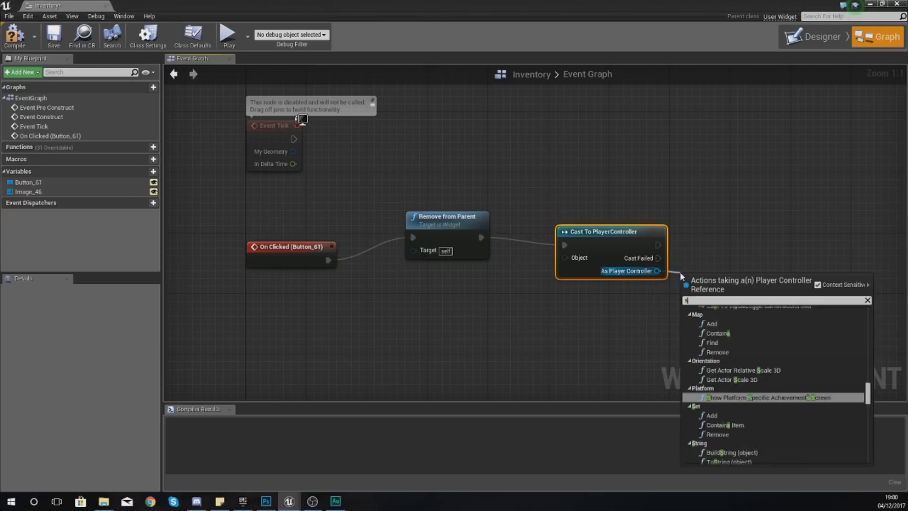
pyautogui.write('set show m')
pyautogui.press('Return')
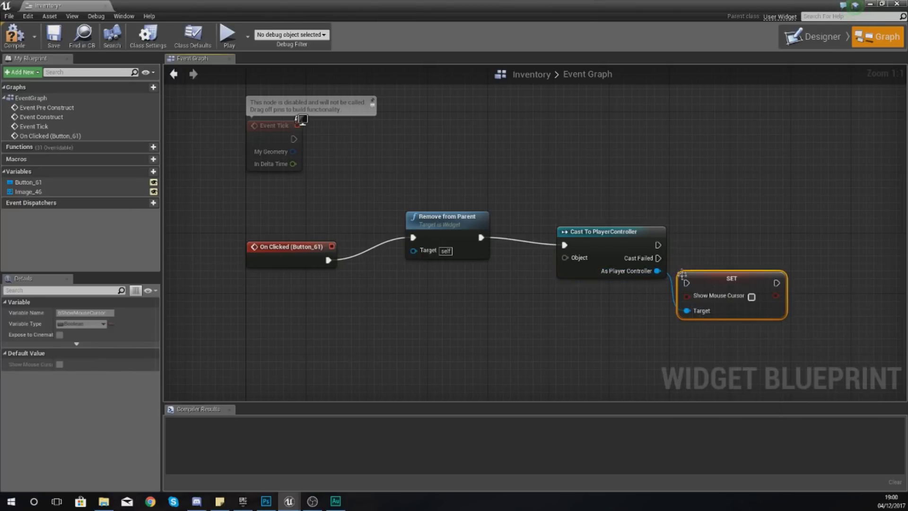
pyautogui.moveTo(686, 283); pyautogui.dragTo(740, 218)
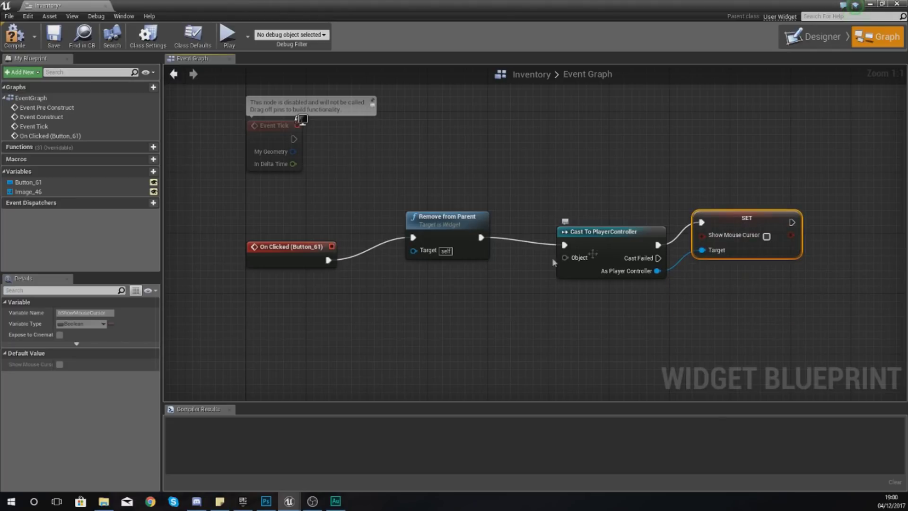
pyautogui.moveTo(581, 262); pyautogui.dragTo(441, 287)
pyautogui.write('get pl')
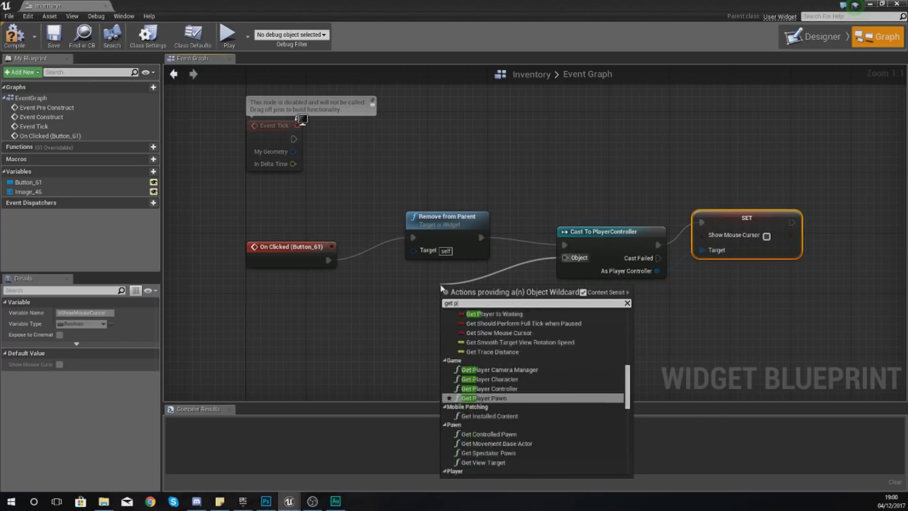
pyautogui.write('ayer control')
pyautogui.press('Return')
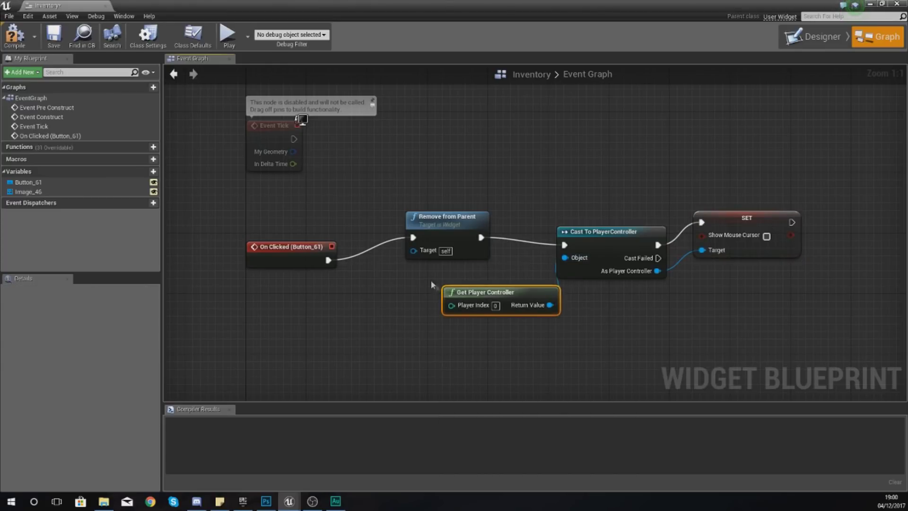
pyautogui.click(105, 7)
pyautogui.click(502, 34)
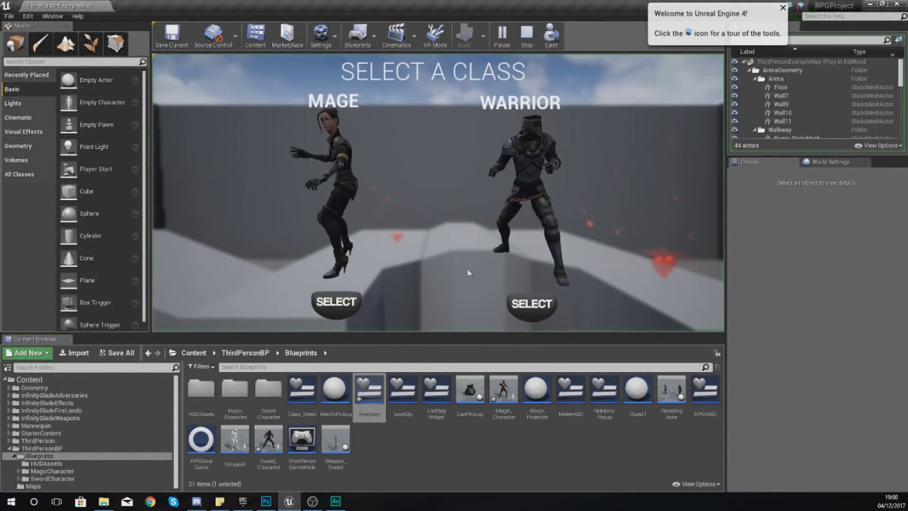
pyautogui.click(335, 303)
pyautogui.press('i')
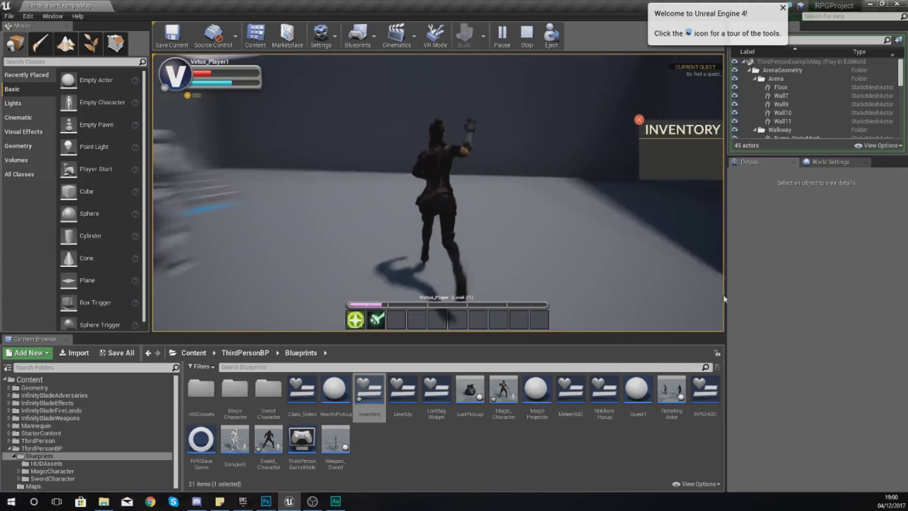
pyautogui.press('w')
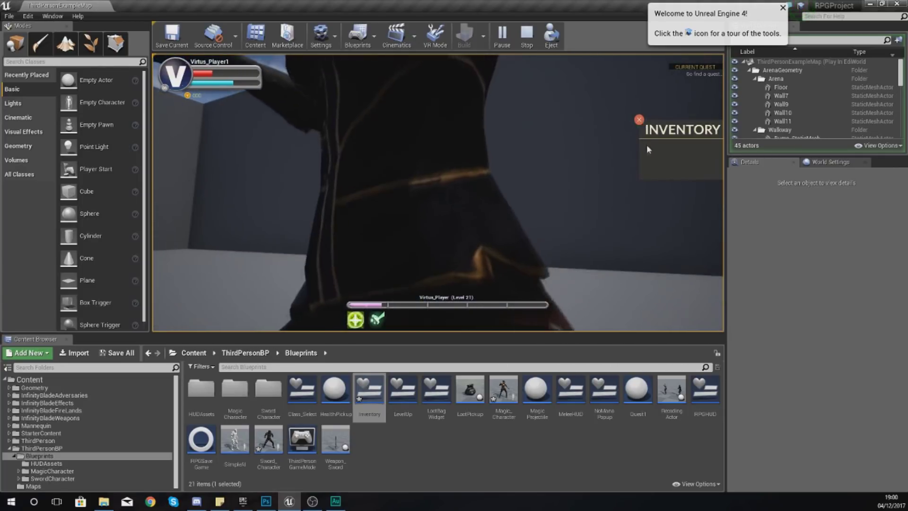
pyautogui.press('s')
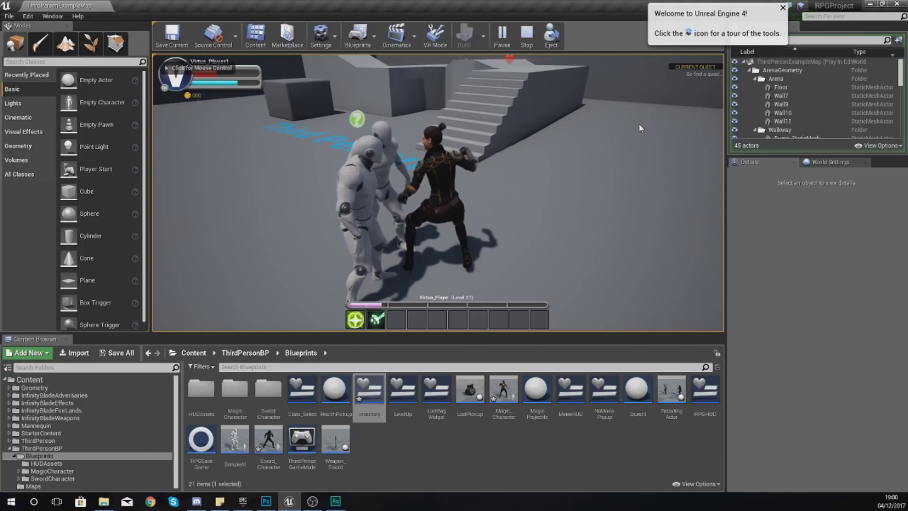
pyautogui.press('Escape')
pyautogui.moveTo(551, 142); pyautogui.dragTo(550, 166, button='right')
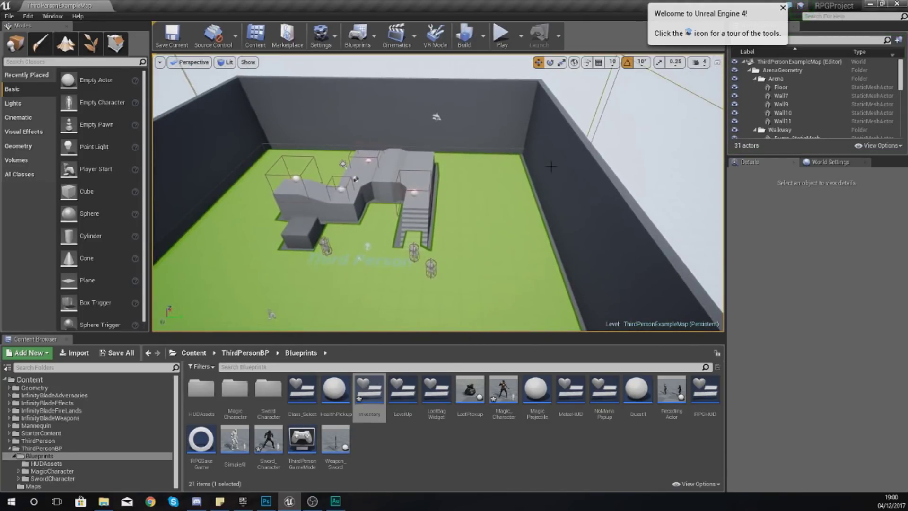